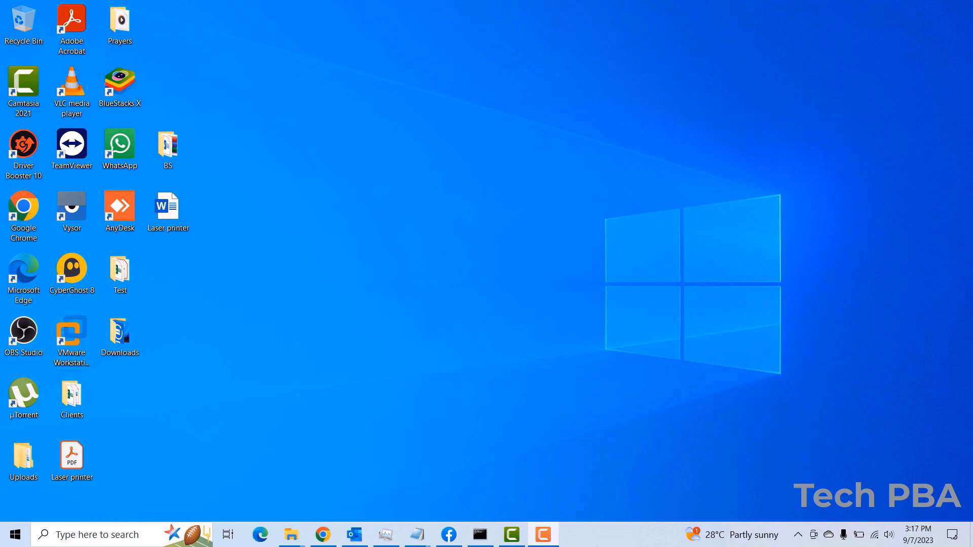
Step: Find and open Disk Cleanup for the C: drive and look through the deletable file categories
key(super+s)
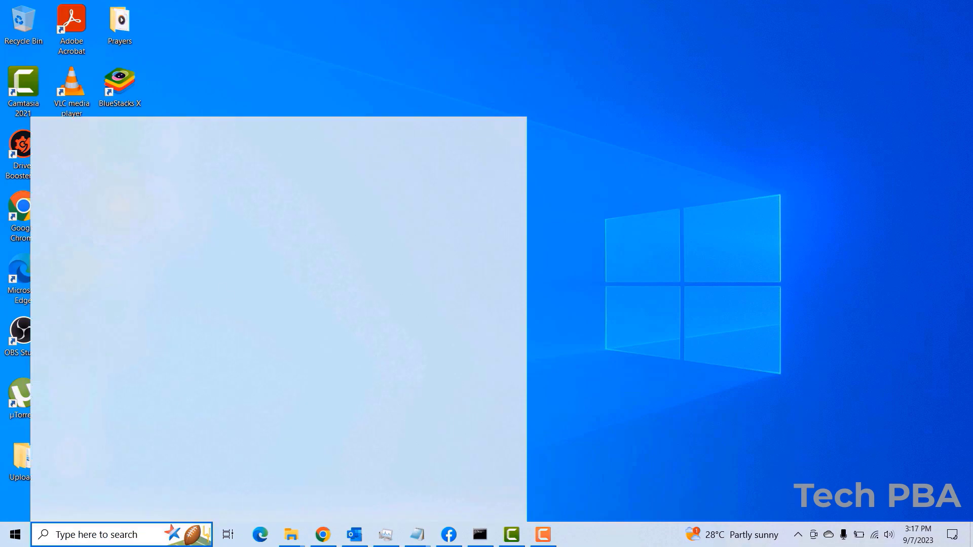
text(clean)
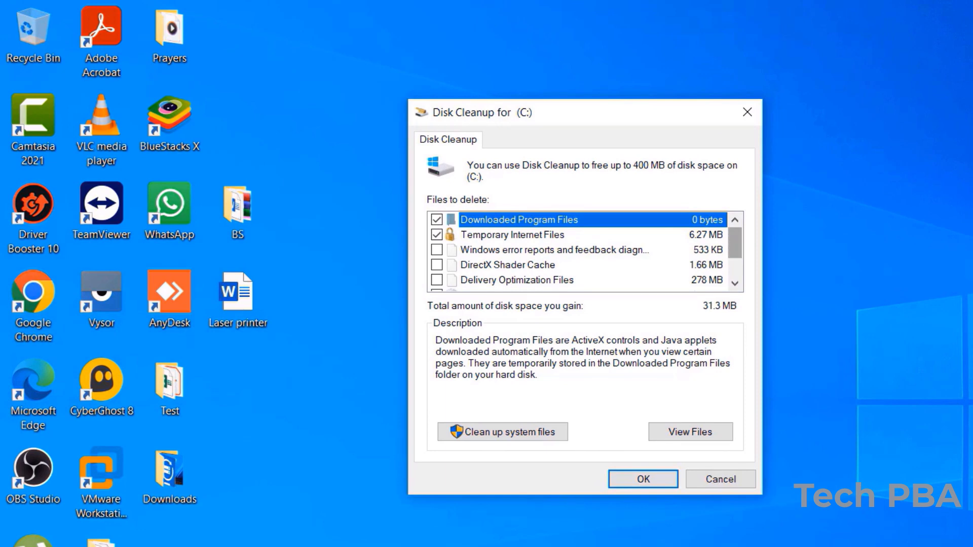
scroll(577, 251, down, 1)
scroll(578, 251, up, 1)
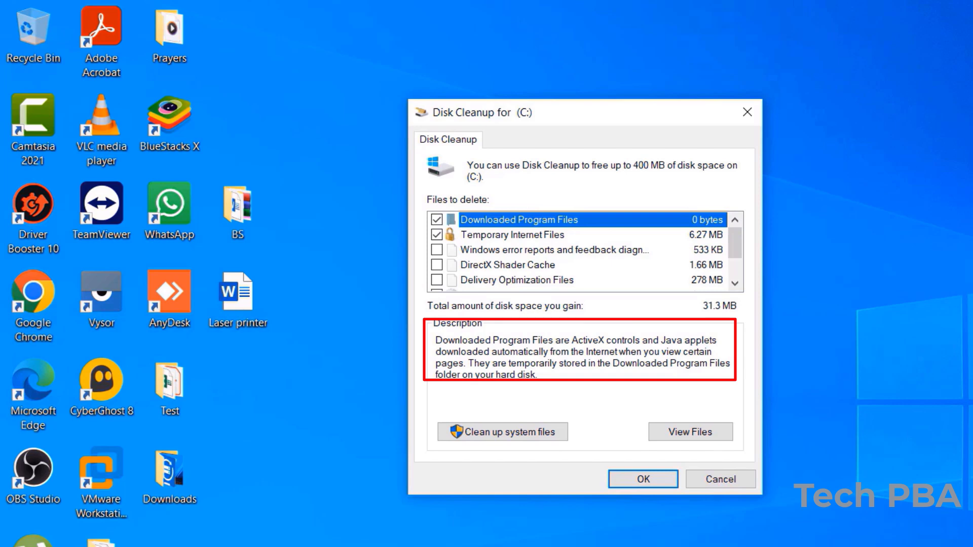
click(734, 284)
click(734, 283)
click(734, 283)
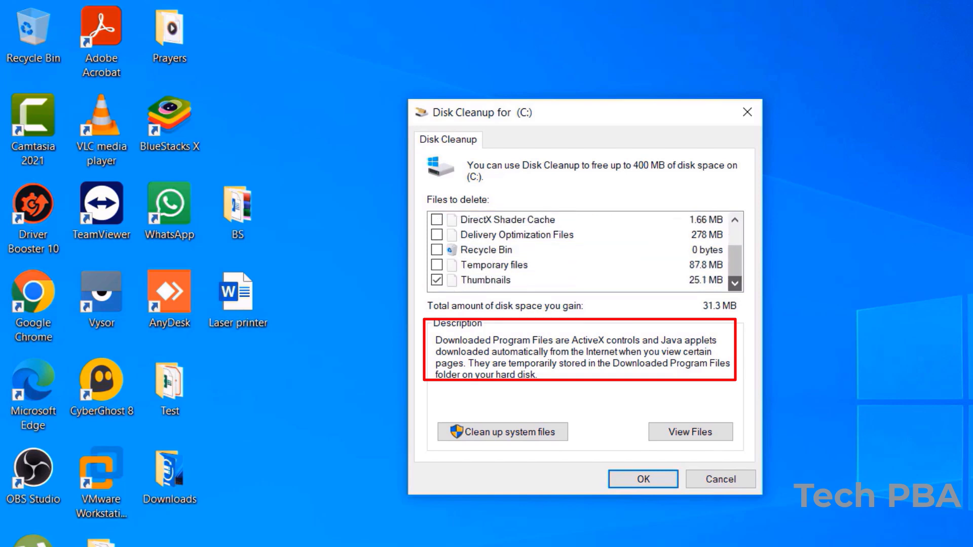
scroll(583, 251, up, 3)
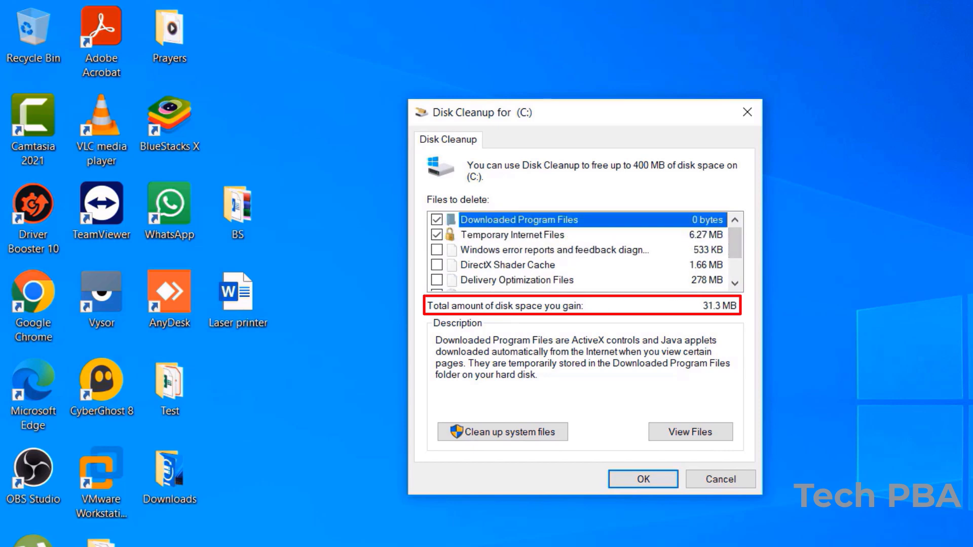
Step: Include Windows error reports, DirectX Shader Cache, Delivery Optimization Files, Recycle Bin and Temporary files in the cleanup
scroll(583, 252, down, 3)
scroll(582, 252, up, 1)
scroll(583, 251, up, 2)
click(436, 250)
click(436, 265)
click(437, 279)
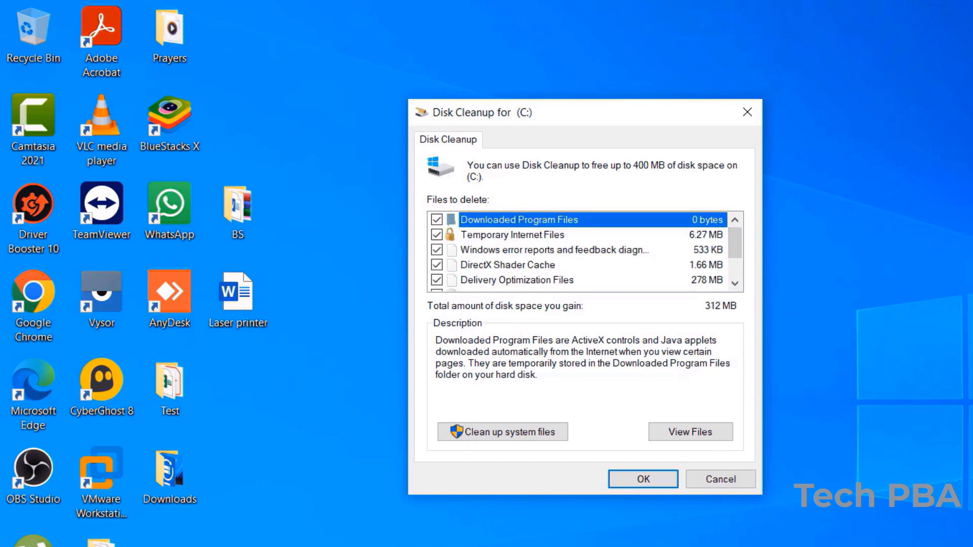
scroll(582, 252, down, 3)
click(436, 250)
click(436, 265)
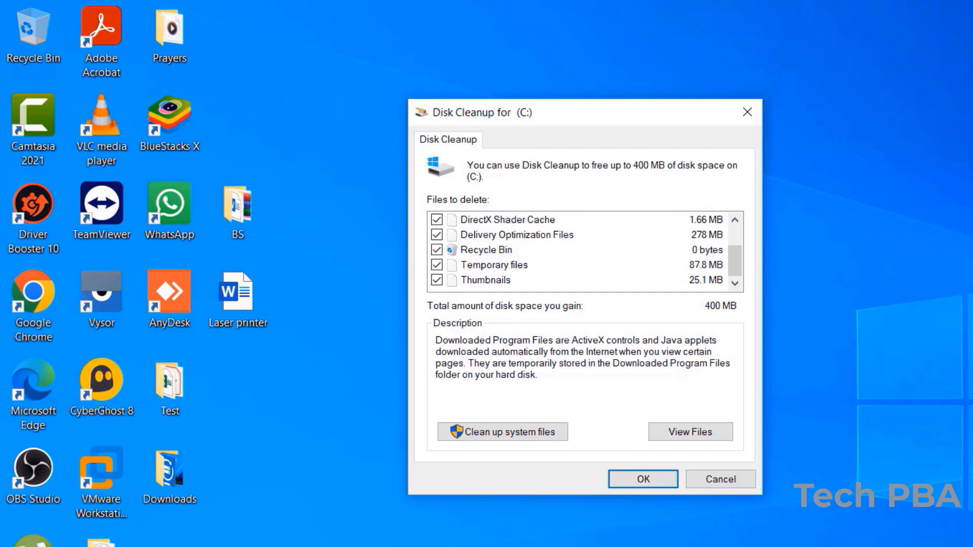
Step: Review the chosen cleanup categories and permanently delete their files from the C: drive
drag(734, 261, 734, 243)
scroll(583, 252, down, 3)
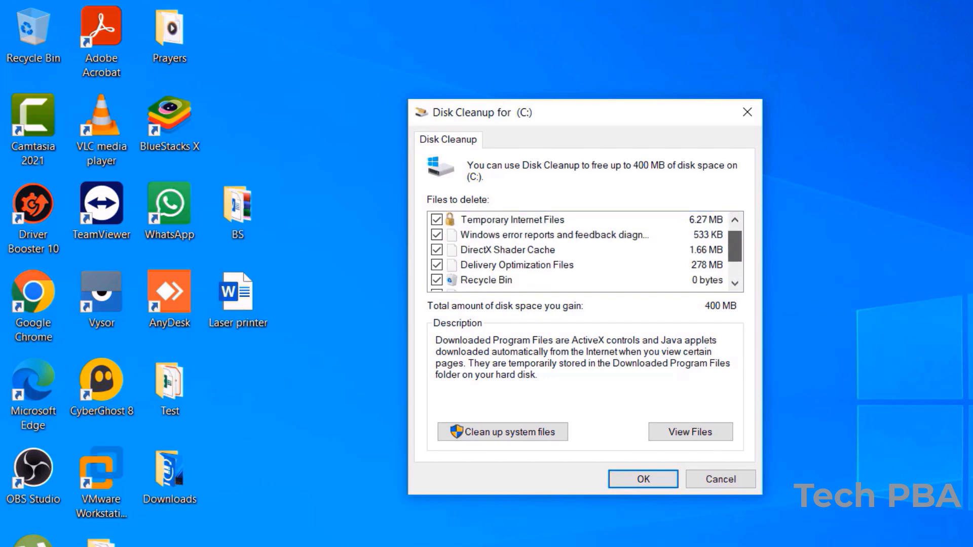
scroll(582, 252, up, 3)
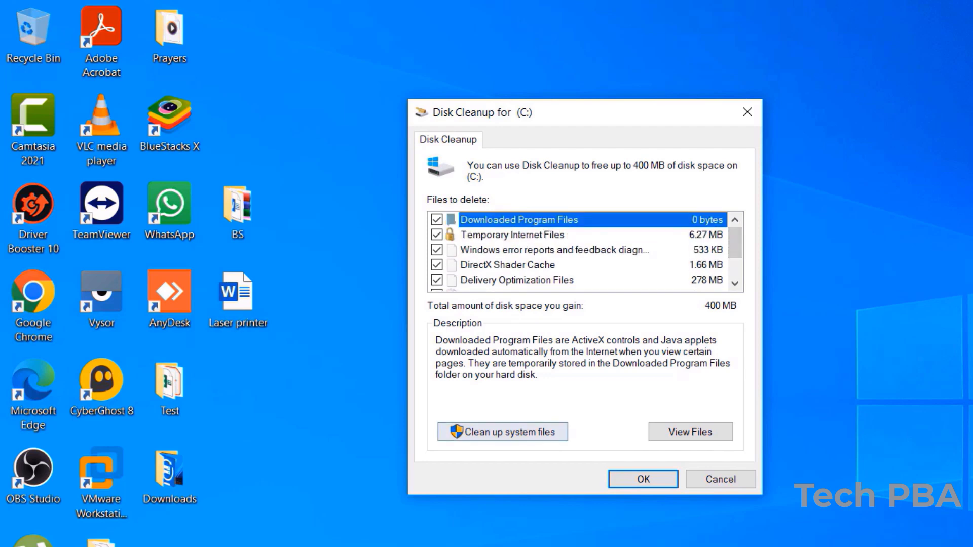
key(Return)
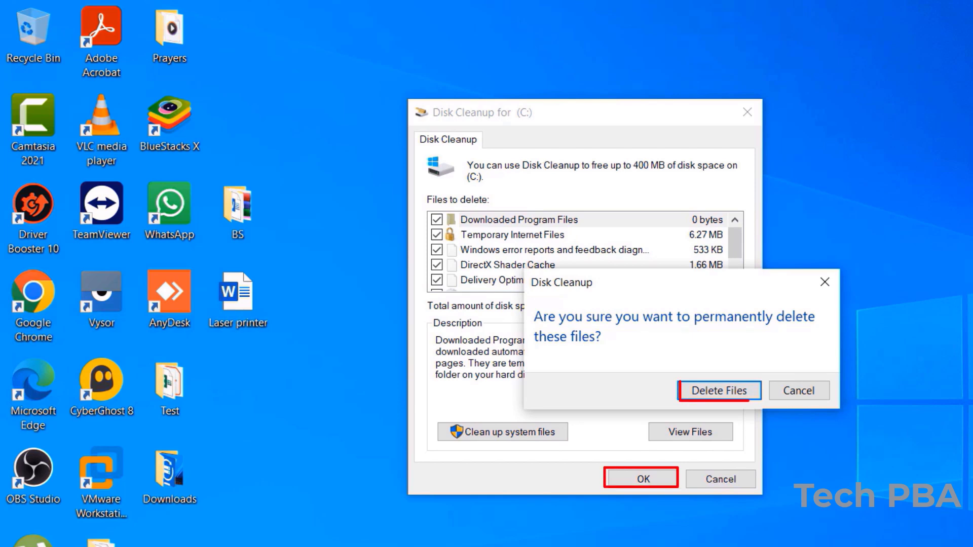
key(Return)
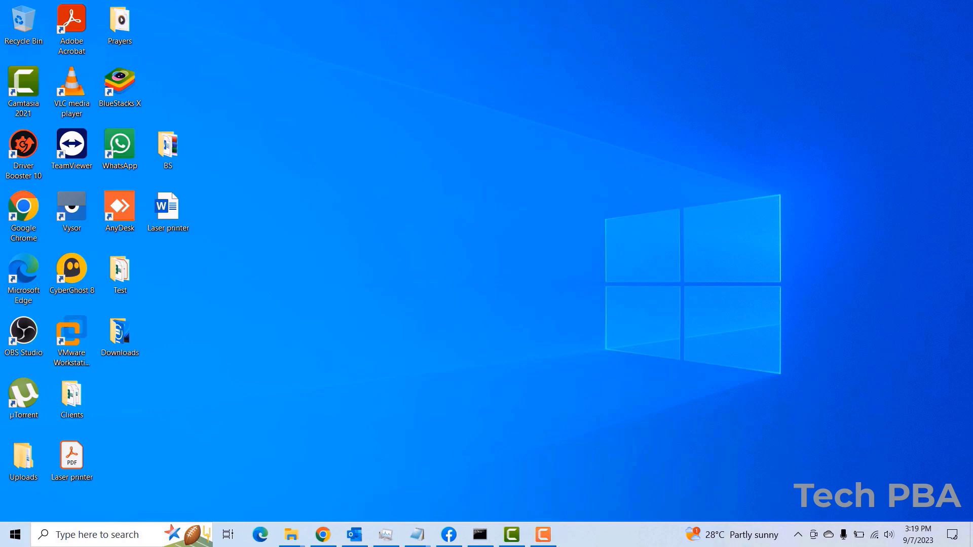
Step: Find the Run app through Windows search and open it
key(super+r)
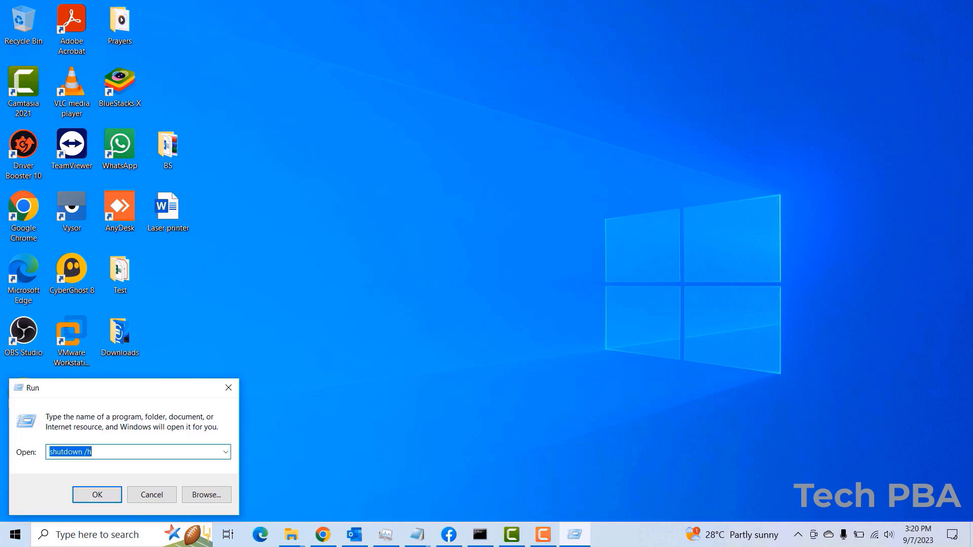
click(228, 388)
click(109, 534)
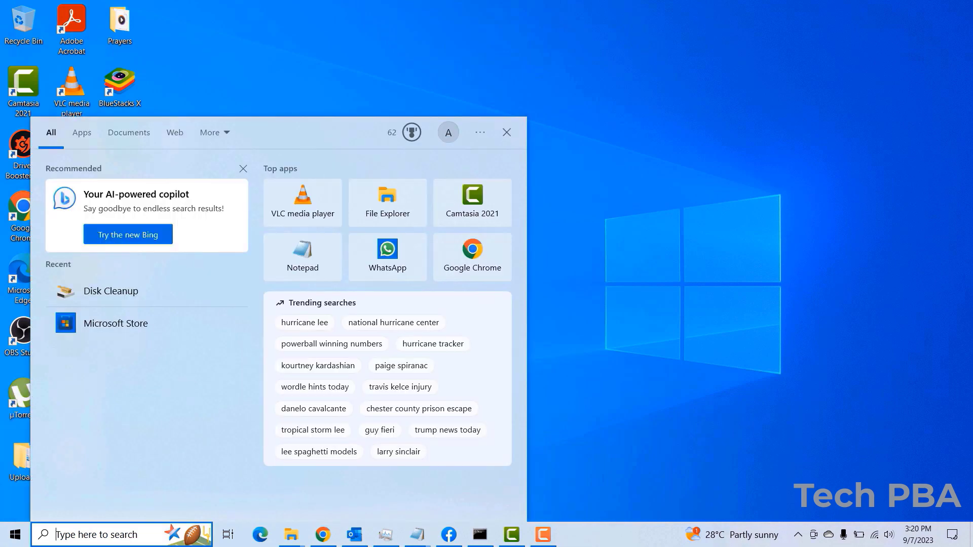
text(run)
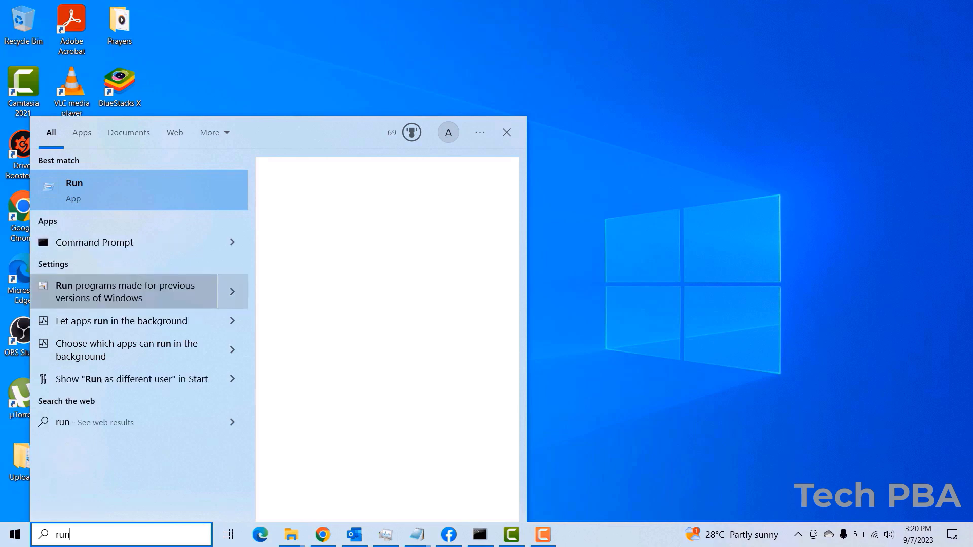
key(Return)
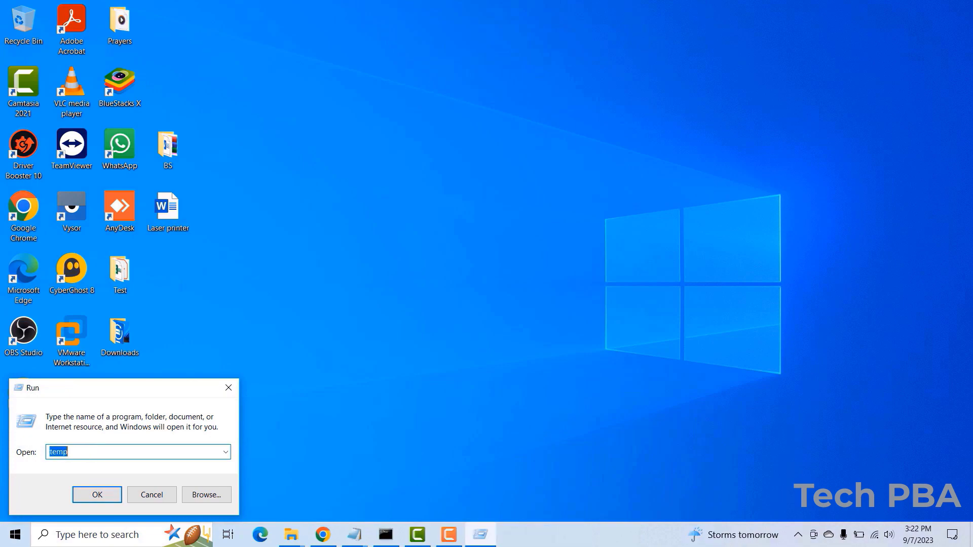
Step: Run the command %temp% to open the user's Temp folder
text(temp)
key(Left)
key(Left)
key(Left)
key(Left)
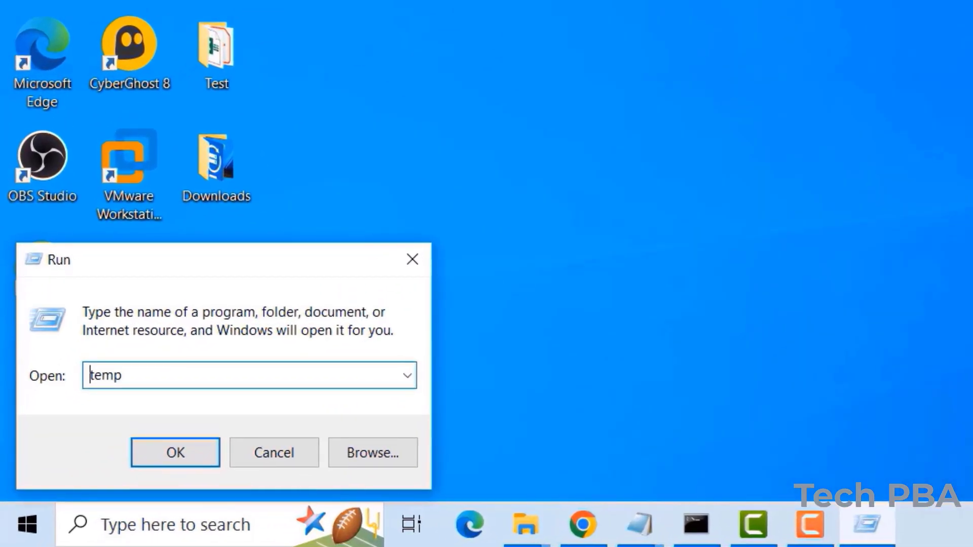
text(%)
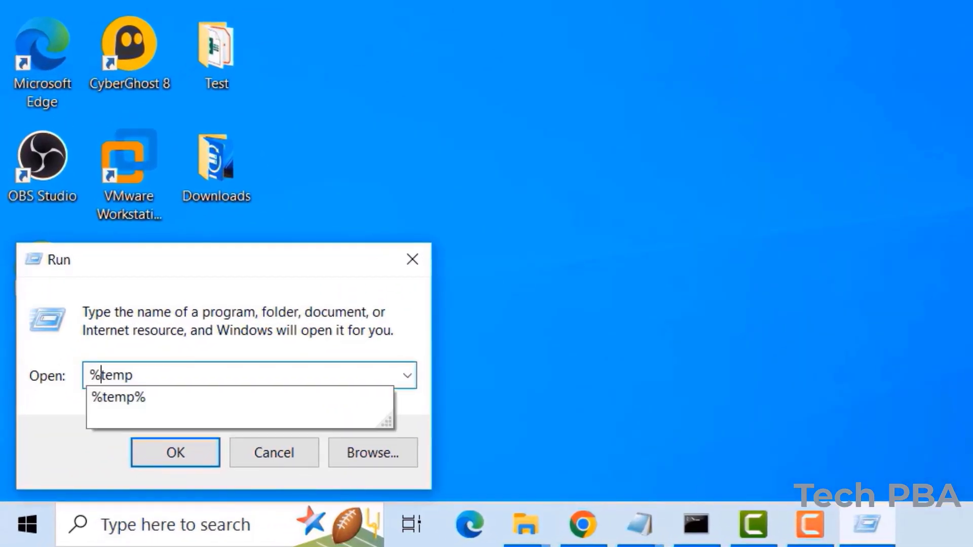
key(Right)
key(Right)
key(Right)
key(Right)
text(%)
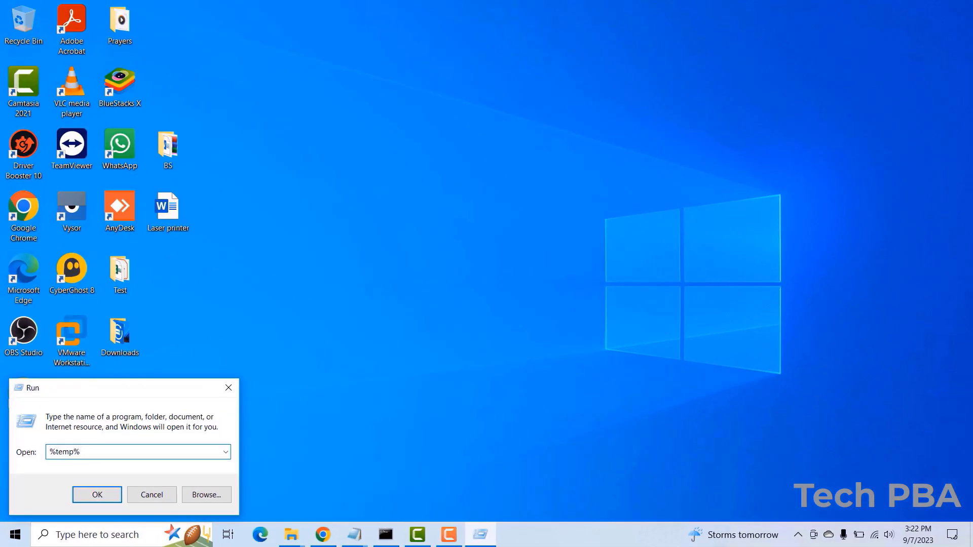
key(Return)
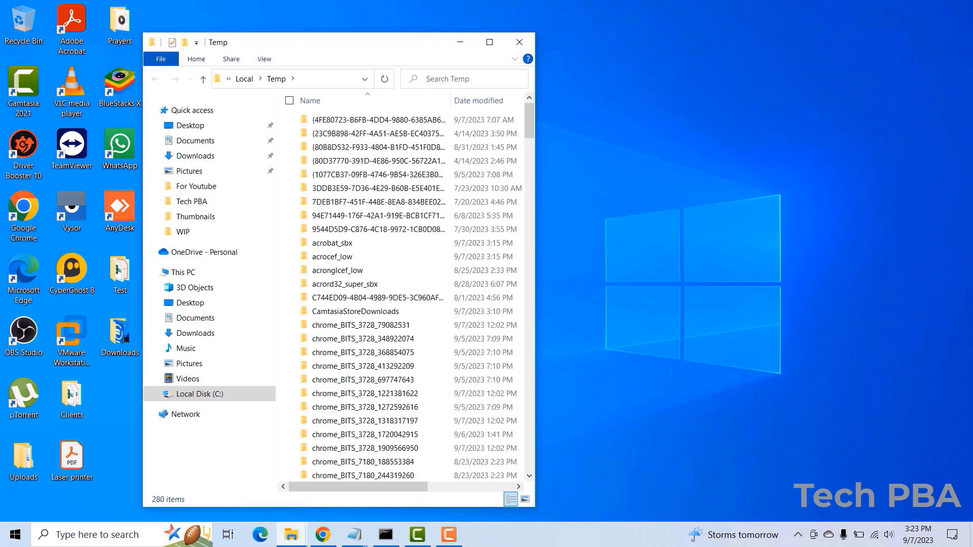
Step: Select every item in the Temp folder and permanently delete the whole selection, bypassing the Recycle Bin
drag(264, 42, 254, 37)
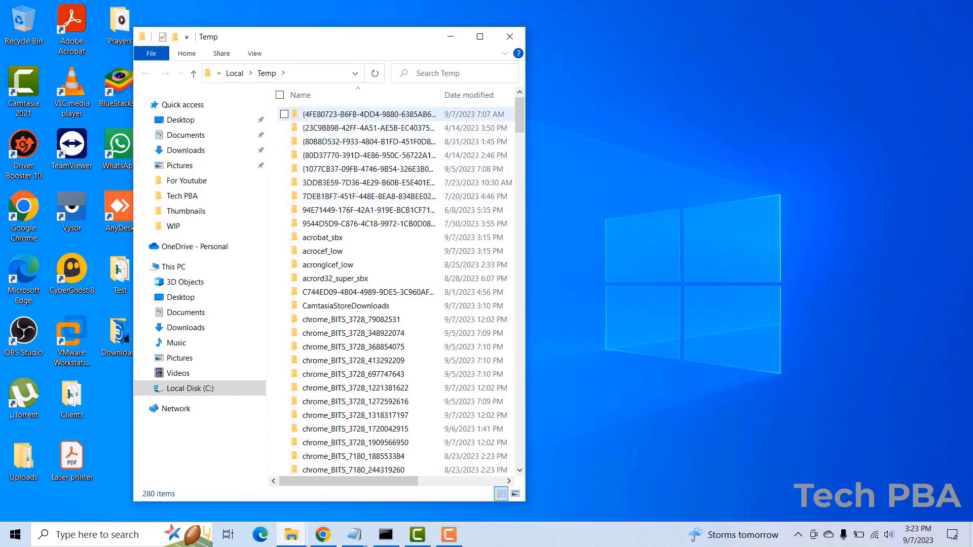
key(ctrl+a)
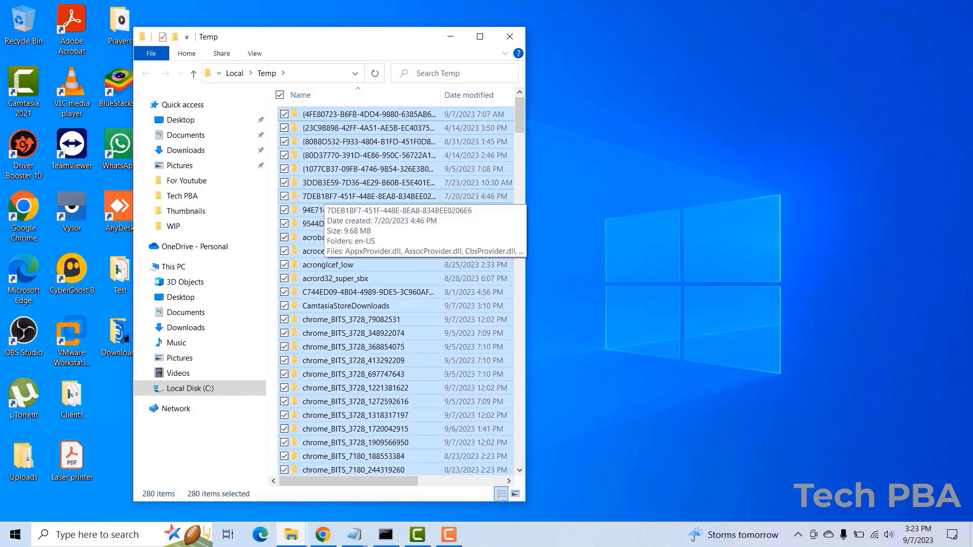
scroll(355, 116, down, 10)
drag(519, 207, 519, 115)
scroll(390, 122, up, 10)
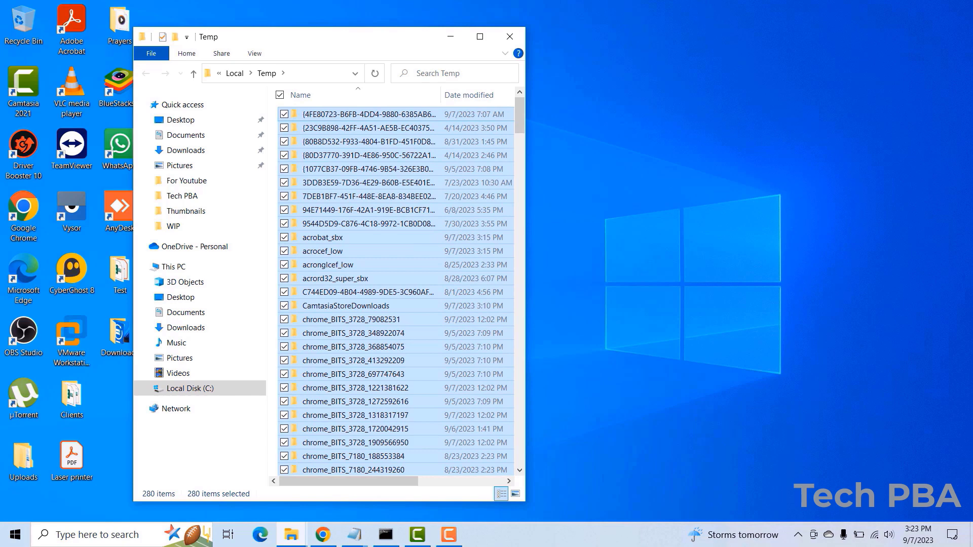
key(shift+Delete)
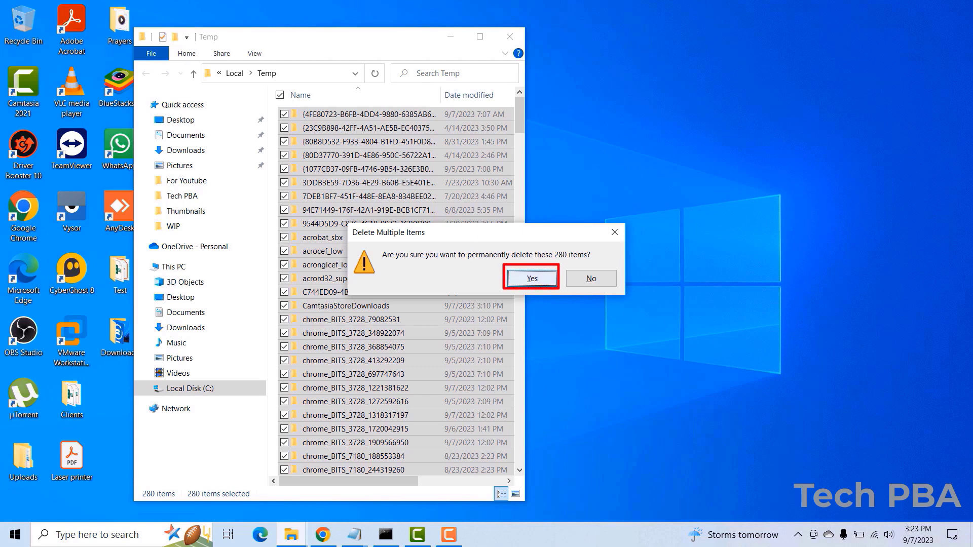
key(Return)
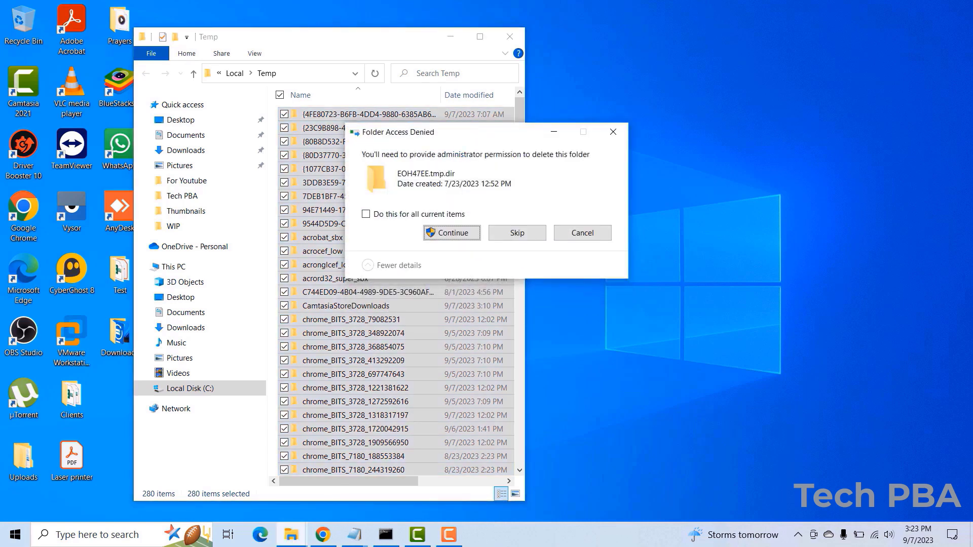
Step: Continue the Temp folder deletion with administrator permission for all current items
click(366, 214)
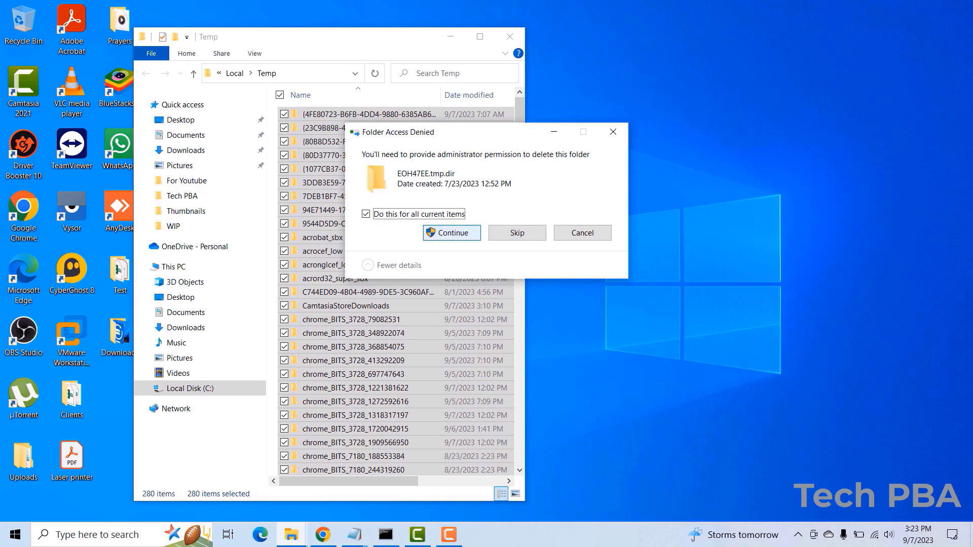
key(Return)
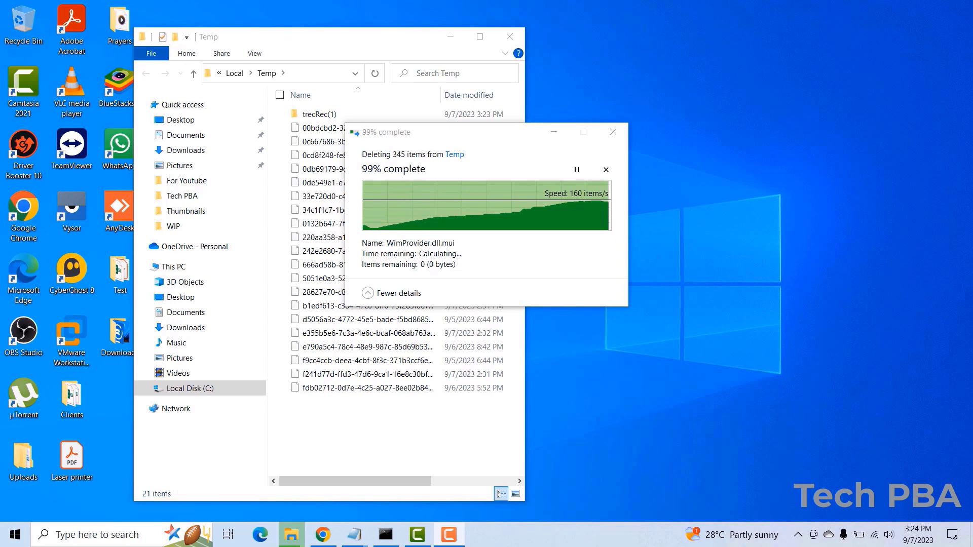
drag(486, 132, 523, 134)
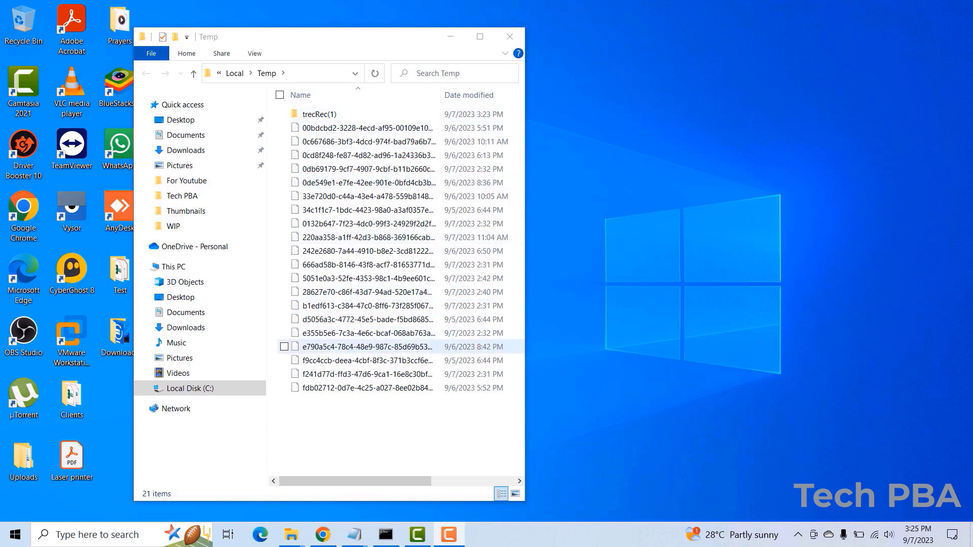
Step: Select all leftover items in the Temp folder and clear the selection again
drag(385, 446, 430, 107)
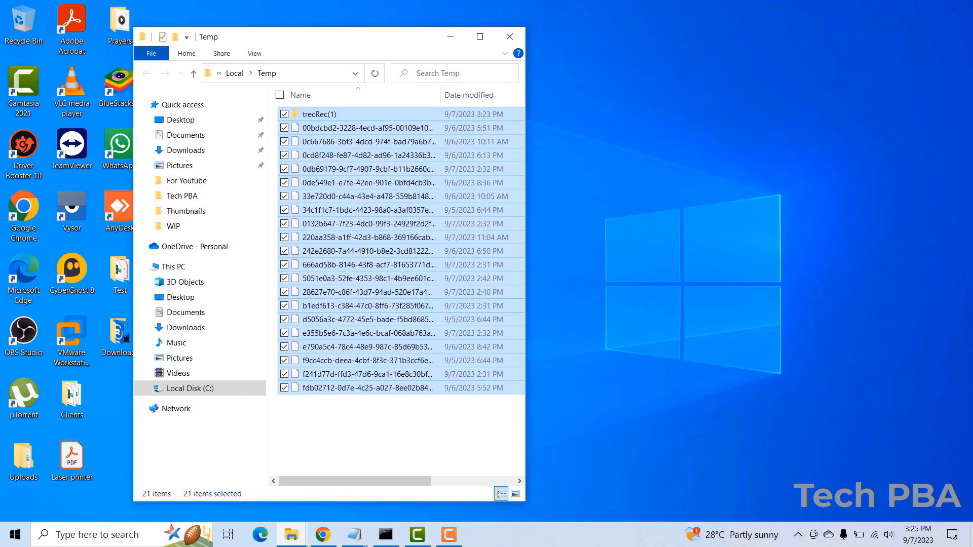
key(Escape)
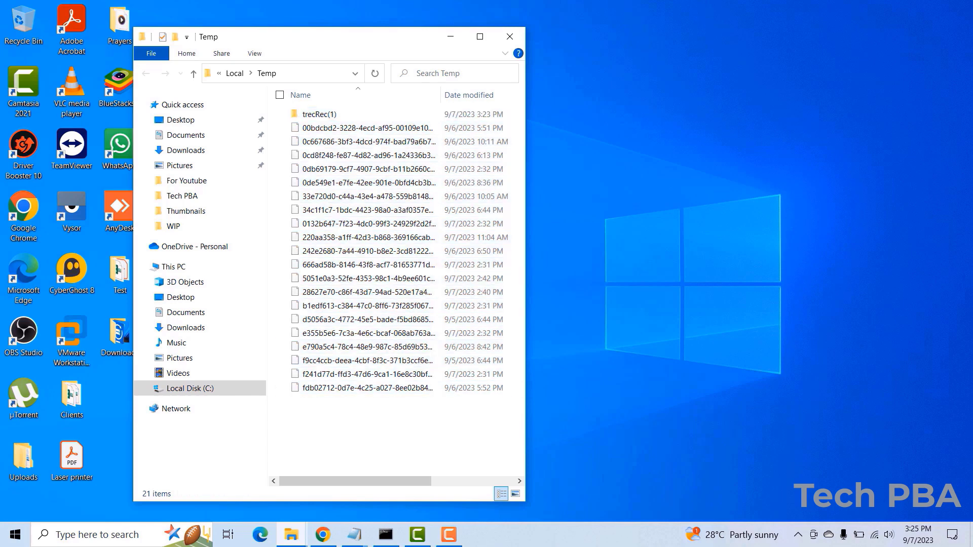
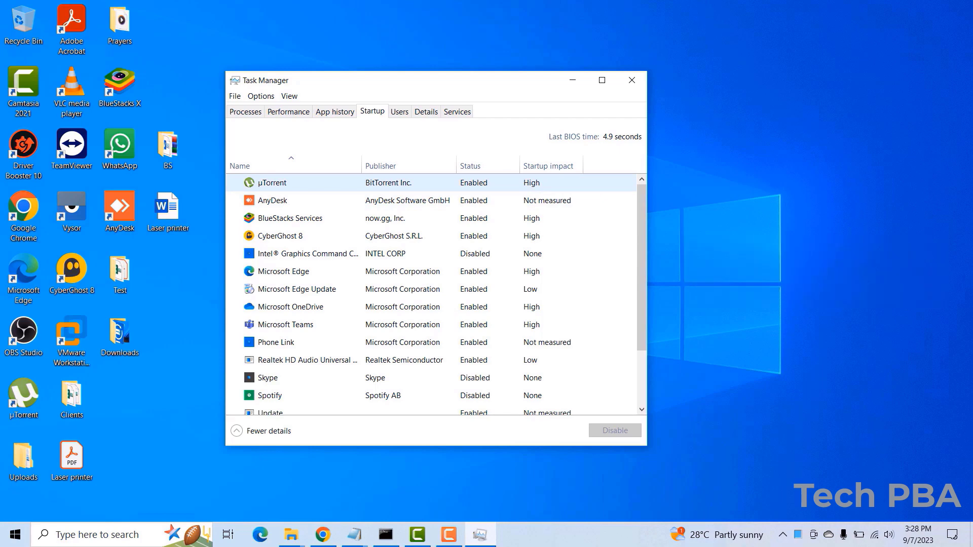
Step: Disable the startup entries for µTorrent, AnyDesk, BlueStacks Services and CyberGhost 8
click(272, 183)
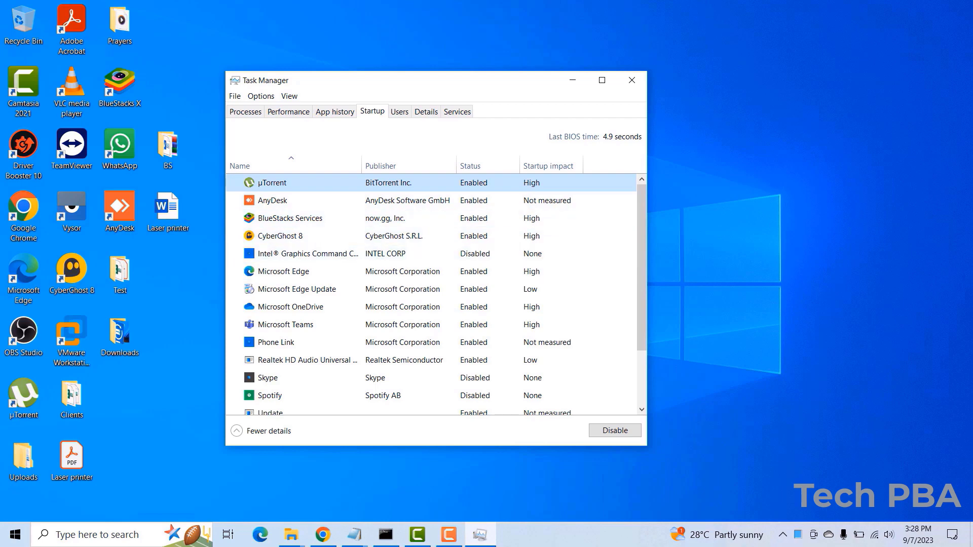
click(615, 430)
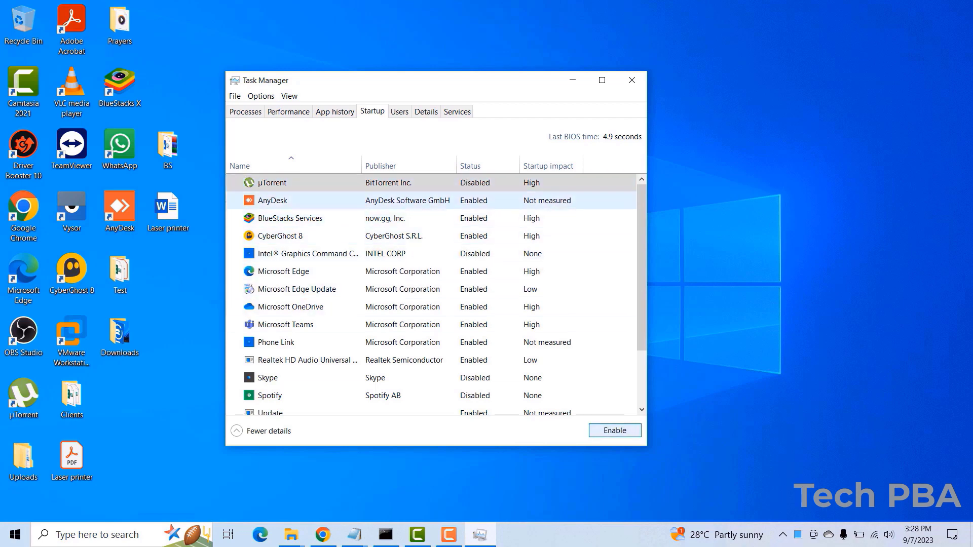
click(272, 200)
click(614, 430)
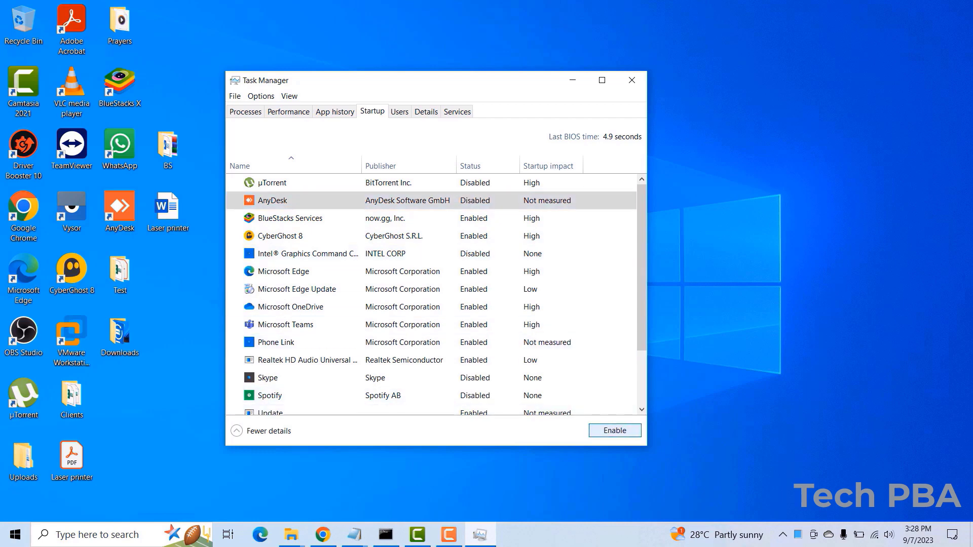
click(290, 218)
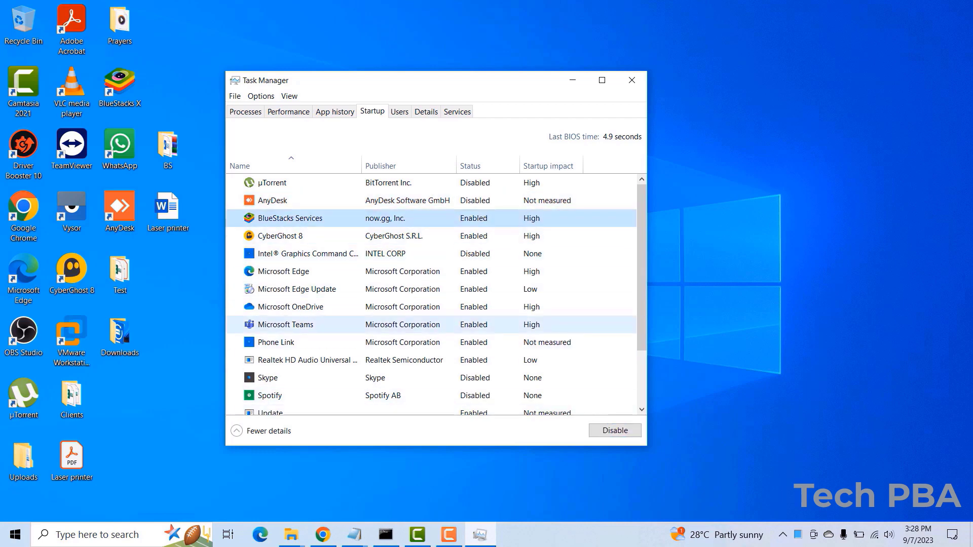
click(614, 430)
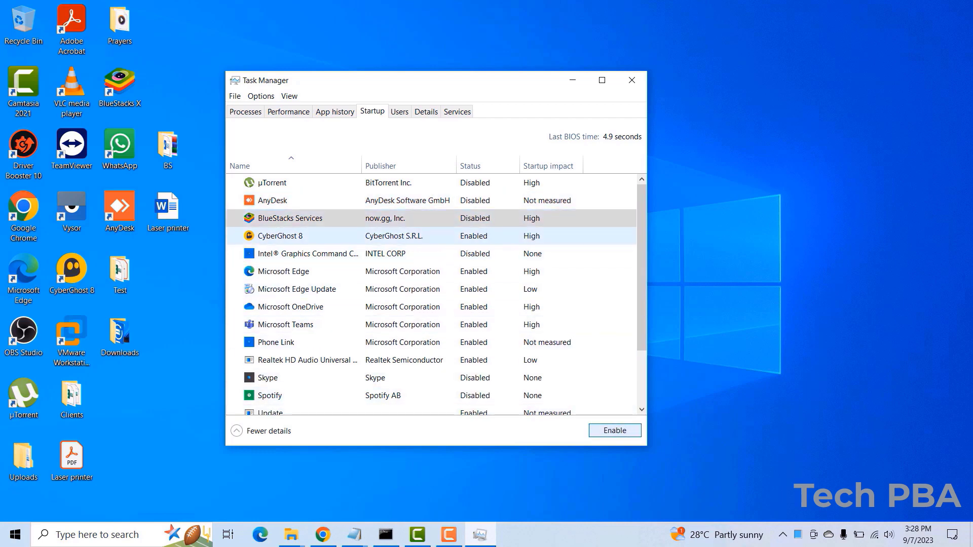
click(280, 236)
click(614, 431)
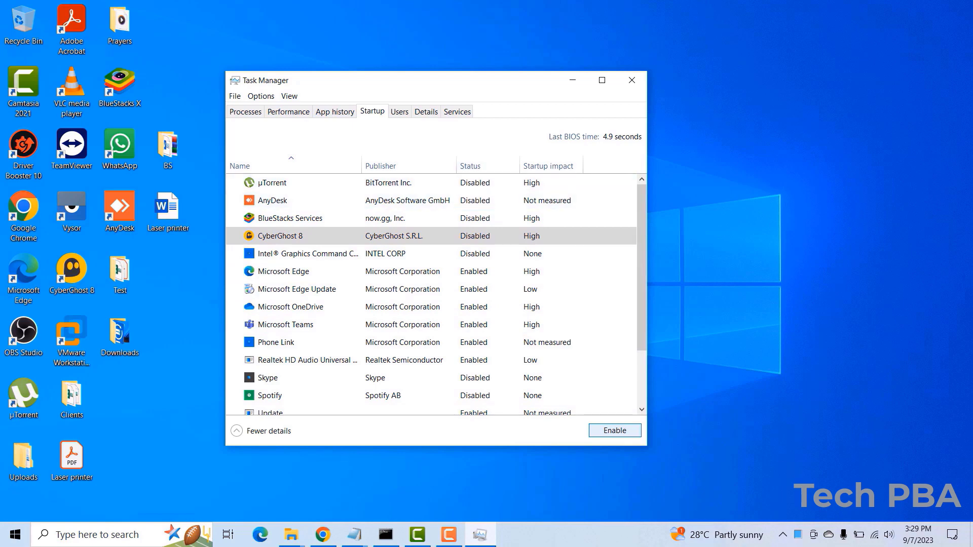
Step: Disable the Phone Link startup entry, then select Skype and look through the rest of the startup list
scroll(431, 294, down, 2)
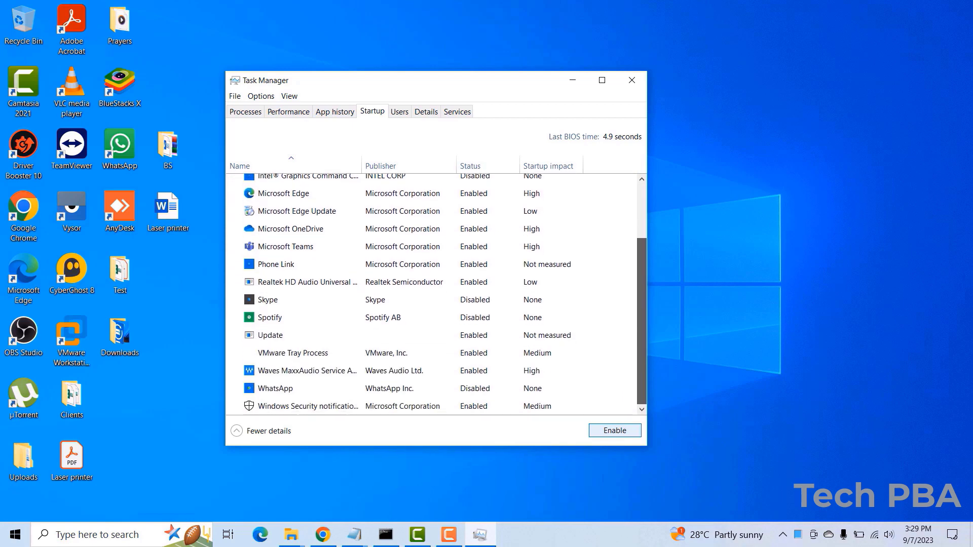
scroll(431, 294, up, 1)
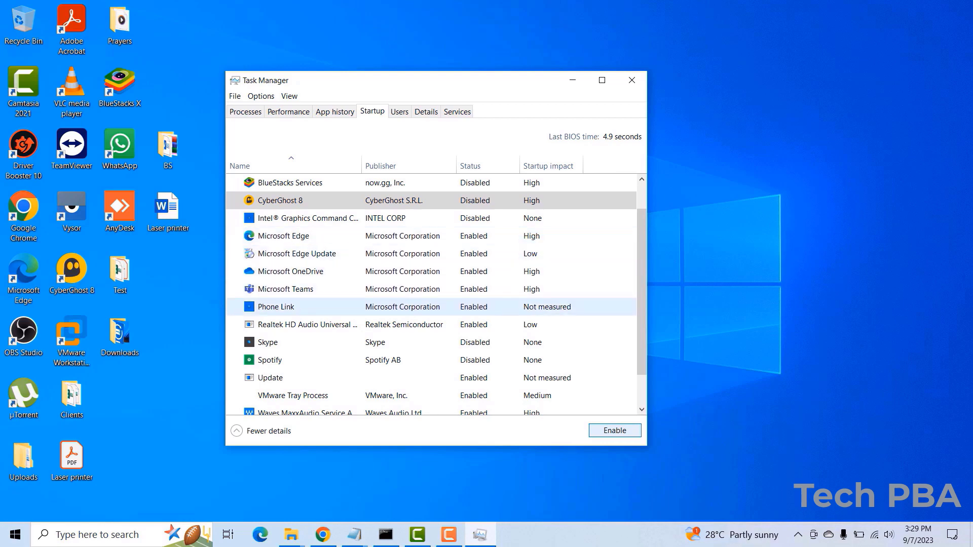
click(284, 307)
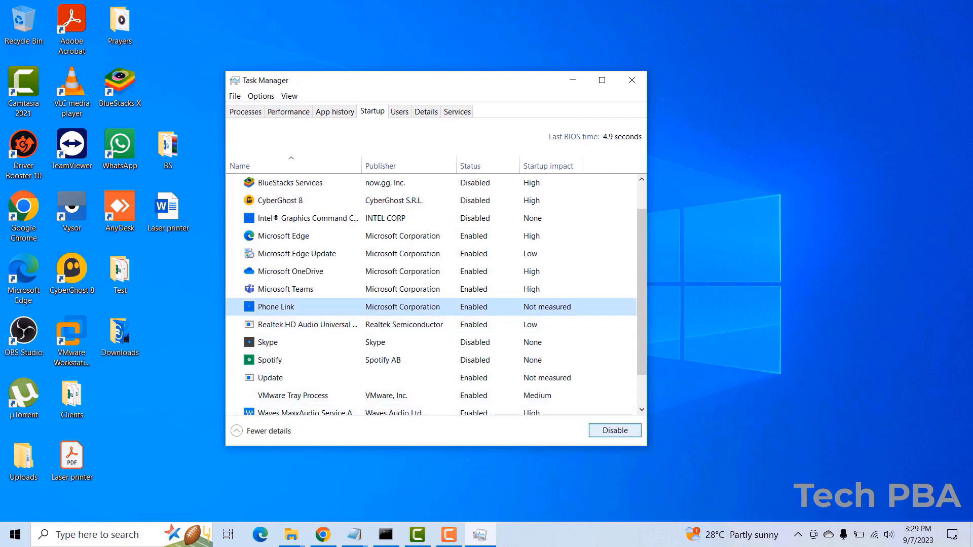
click(614, 430)
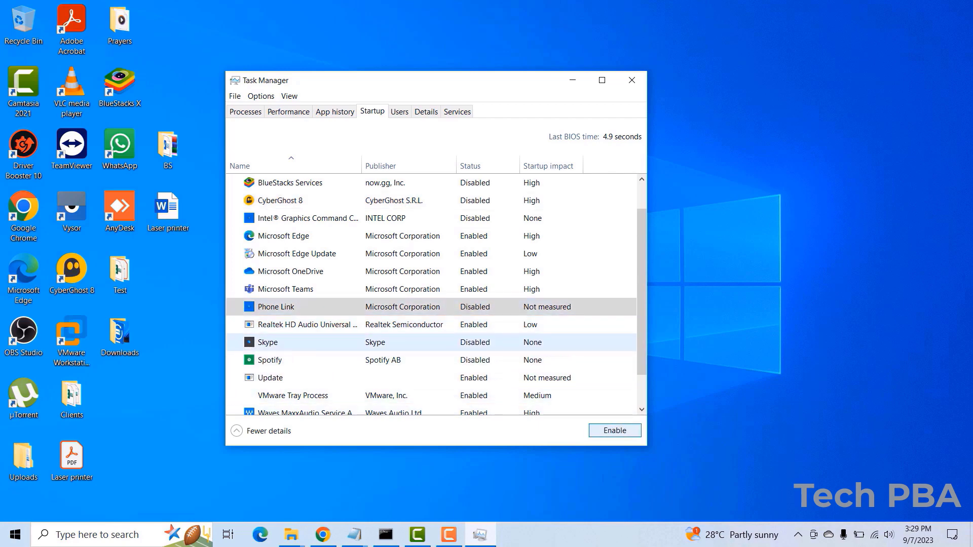
click(283, 342)
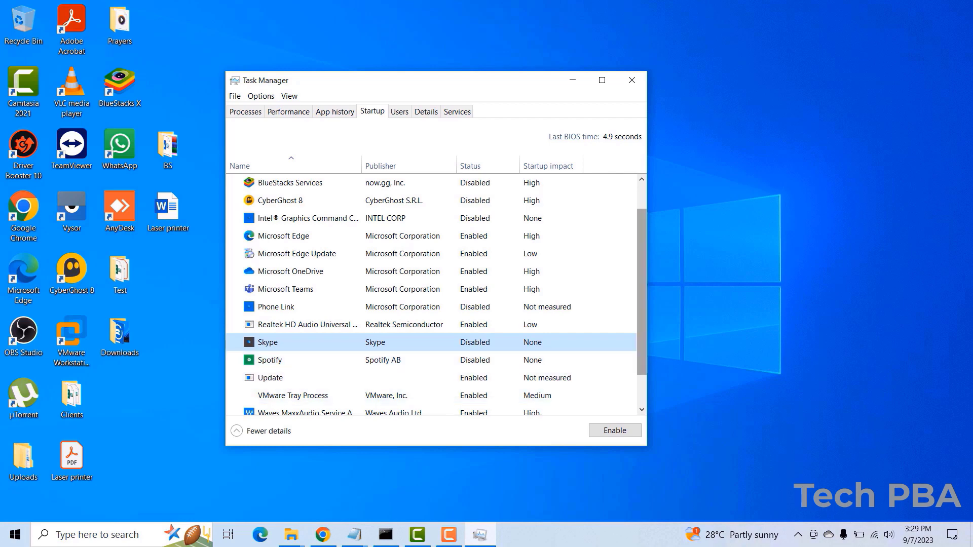
scroll(431, 293, down, 3)
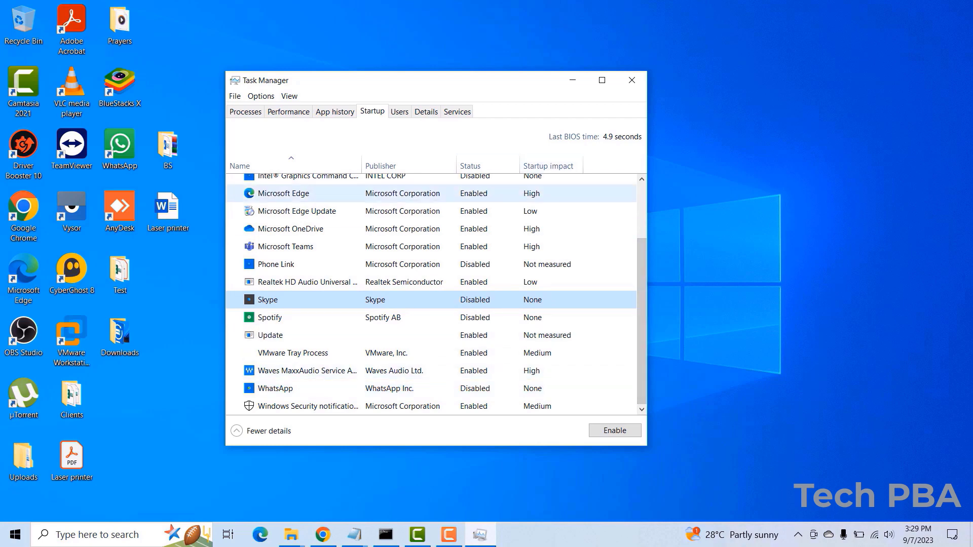
drag(641, 304, 641, 252)
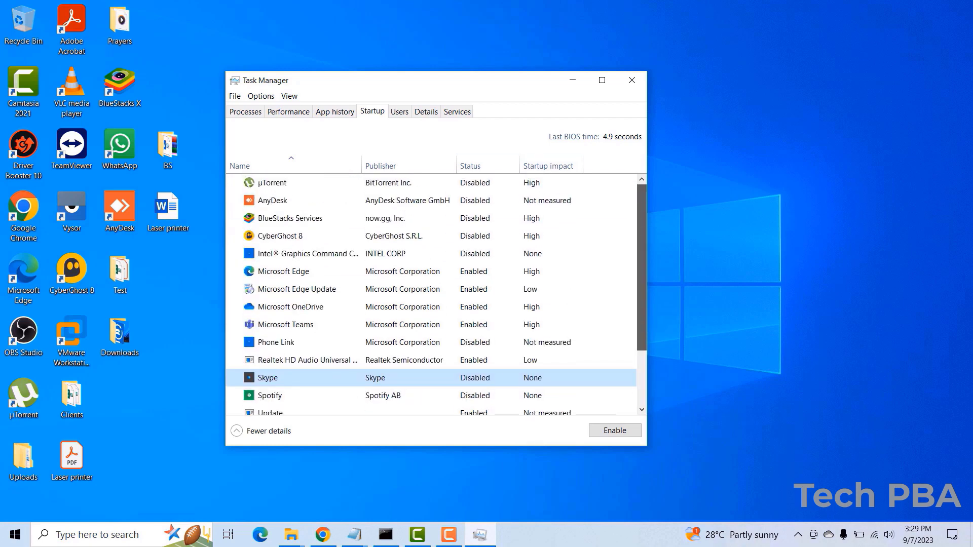
Step: Browse the full list of Windows services in Task Manager, then return to the list of startup programs
click(456, 111)
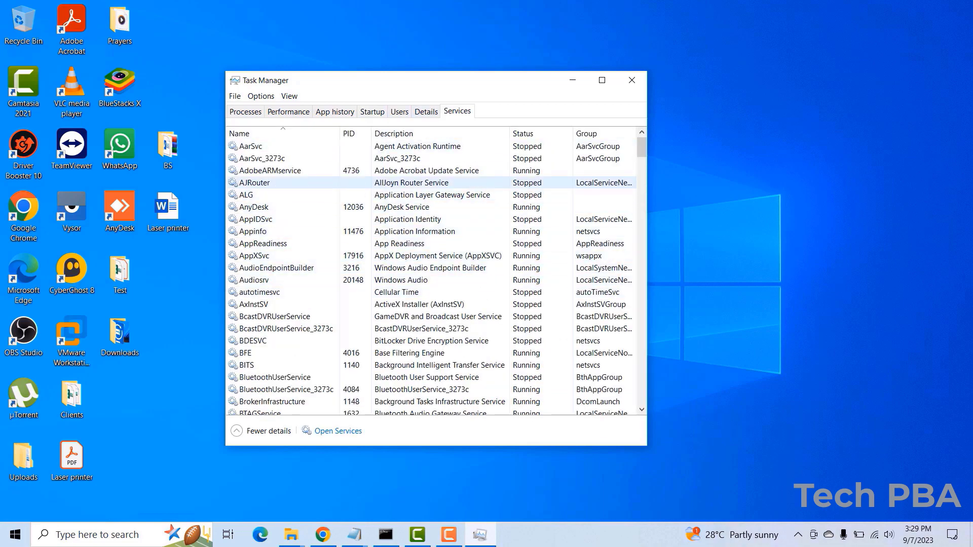
scroll(436, 276, down, 13)
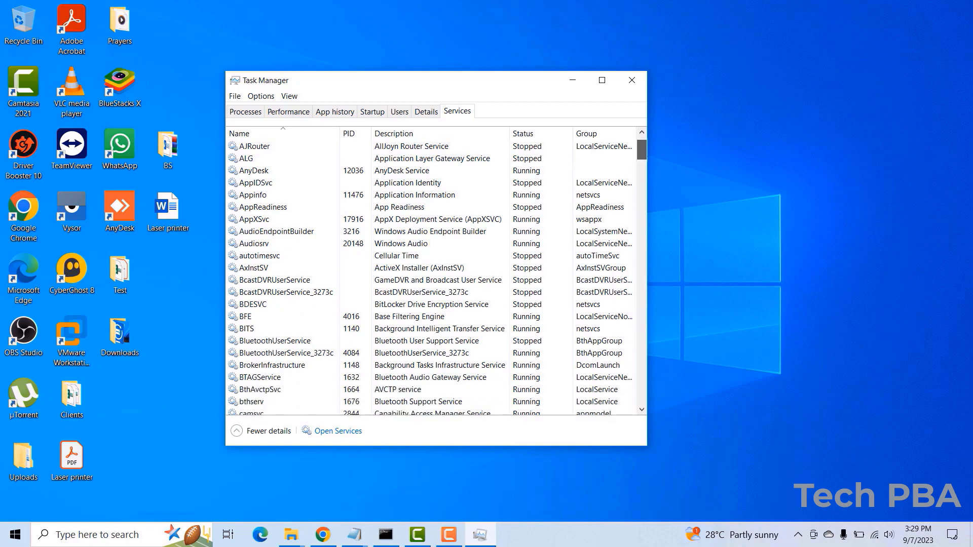
scroll(436, 276, down, 20)
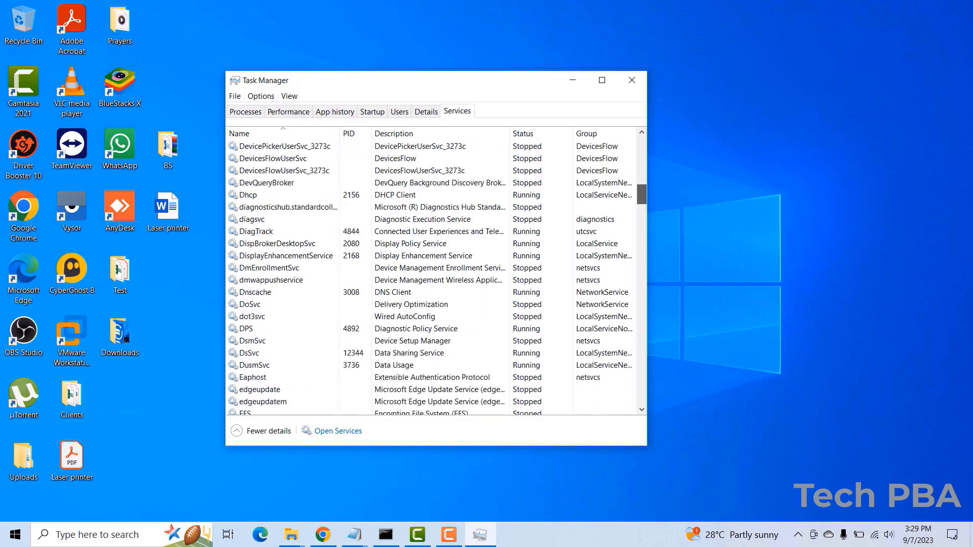
scroll(436, 276, down, 20)
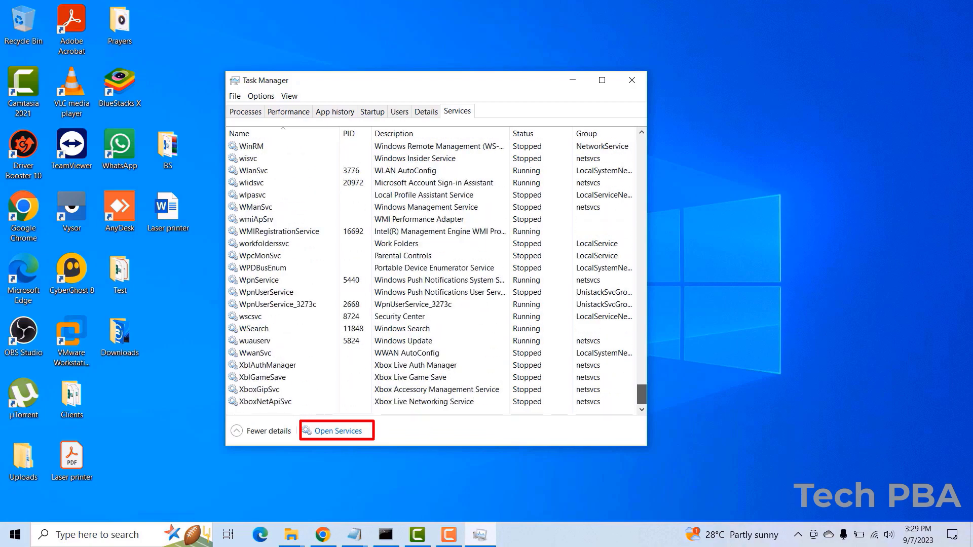
scroll(436, 276, up, 20)
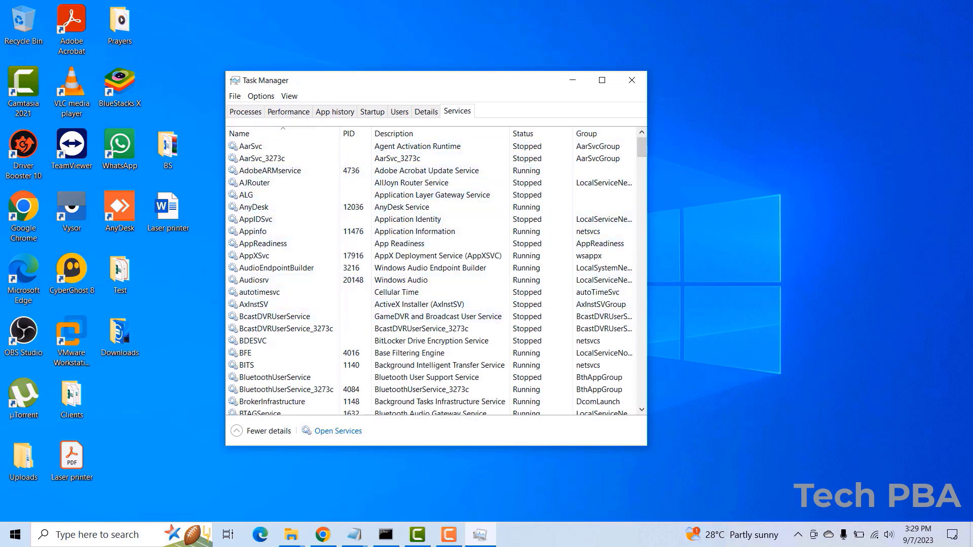
mouse_move(436, 80)
mouse_down()
mouse_move(462, 74)
mouse_move(424, 75)
mouse_up()
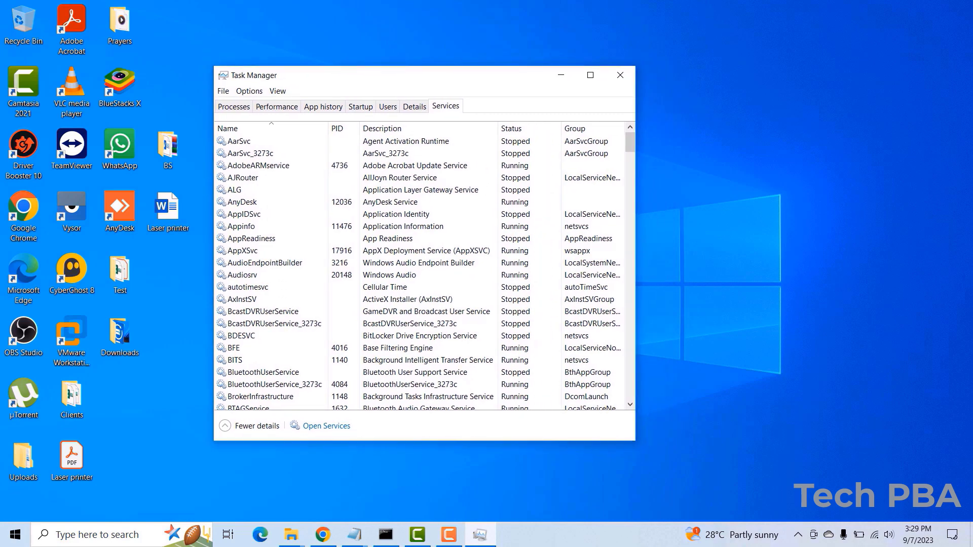
drag(343, 75, 344, 76)
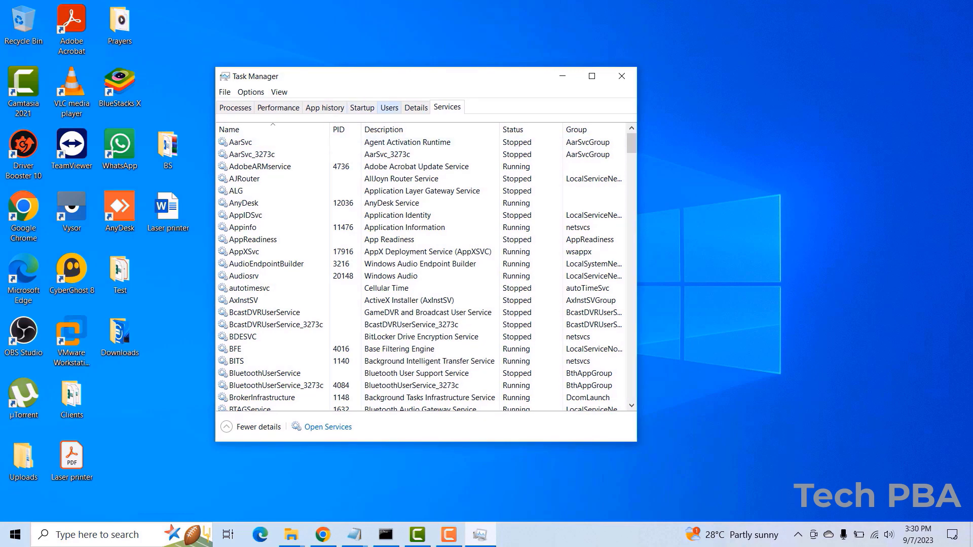
click(362, 108)
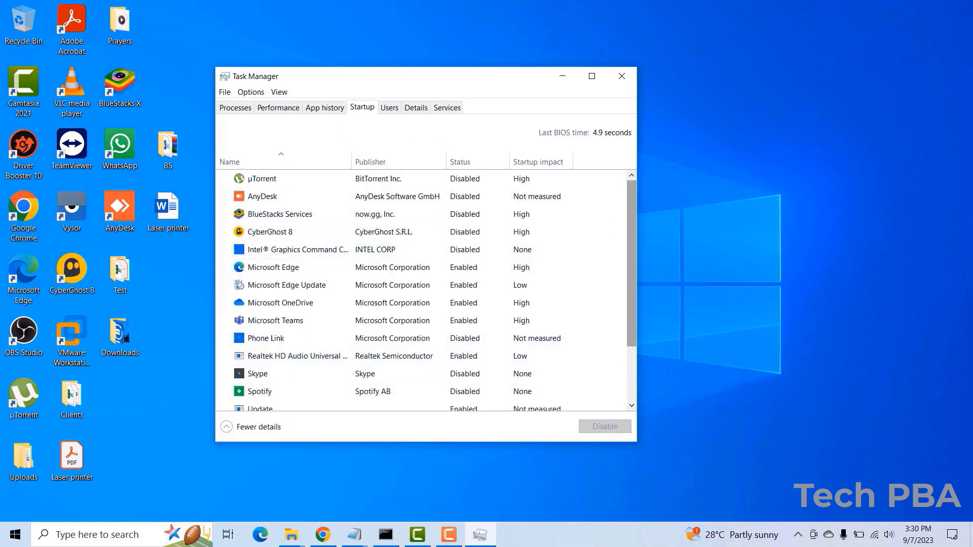
mouse_move(631, 264)
mouse_down()
mouse_move(631, 318)
mouse_move(631, 264)
mouse_up()
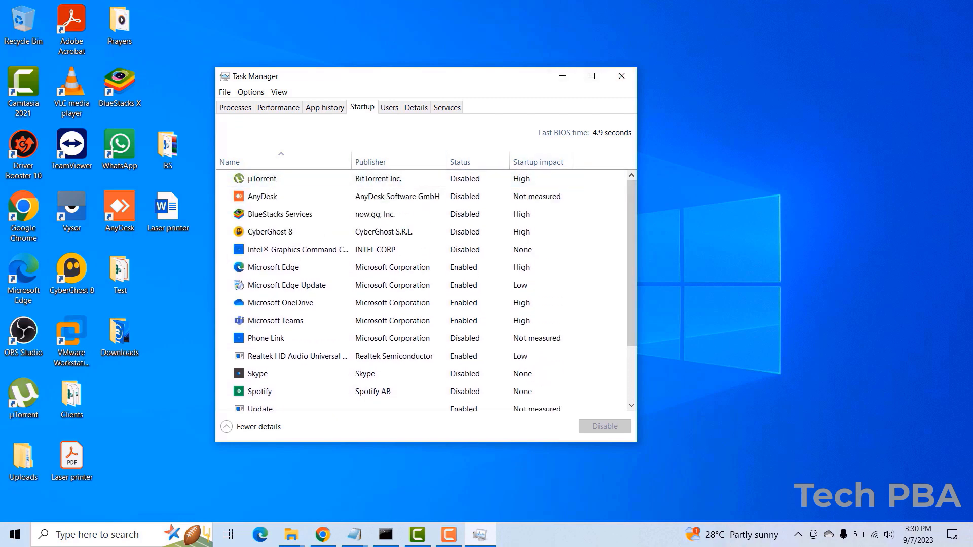
Step: Close Task Manager and refresh the desktop
click(621, 76)
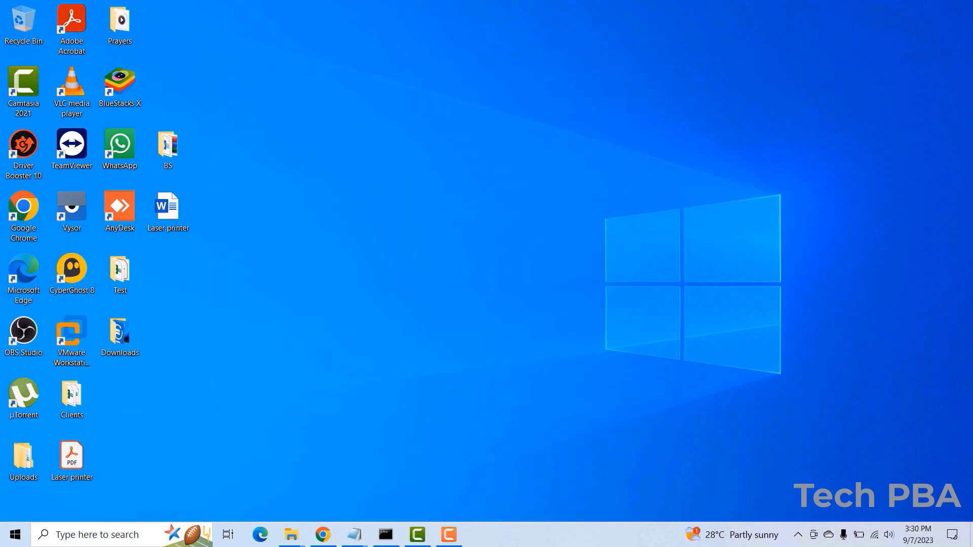
right_click(384, 172)
click(406, 210)
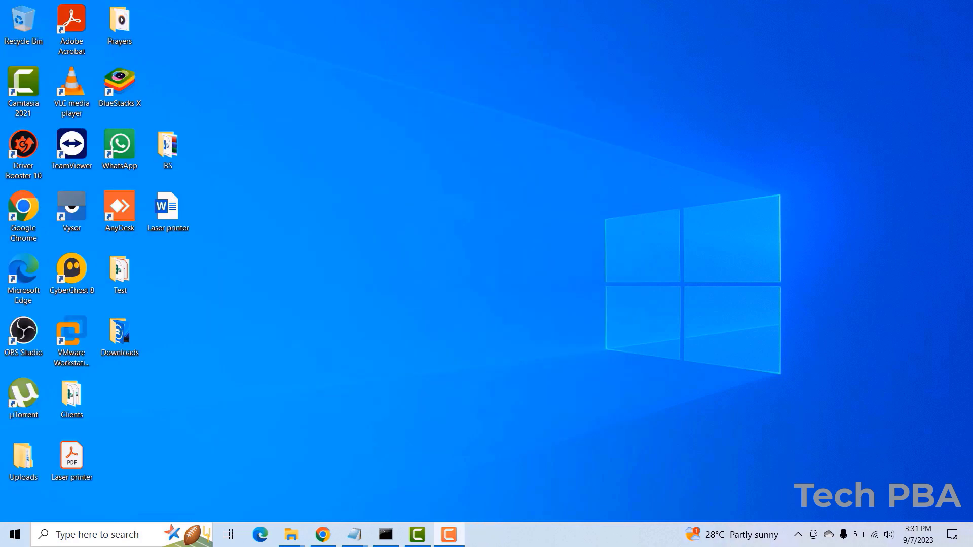
Step: Run the command appwiz.cpl to open Programs and Features, and move its window toward the upper part of the desktop
key(super+r)
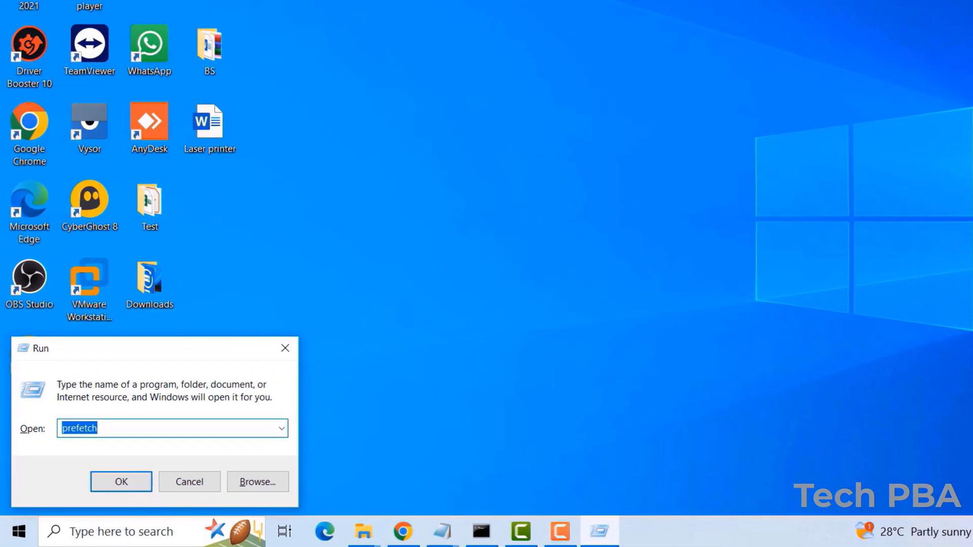
text(app)
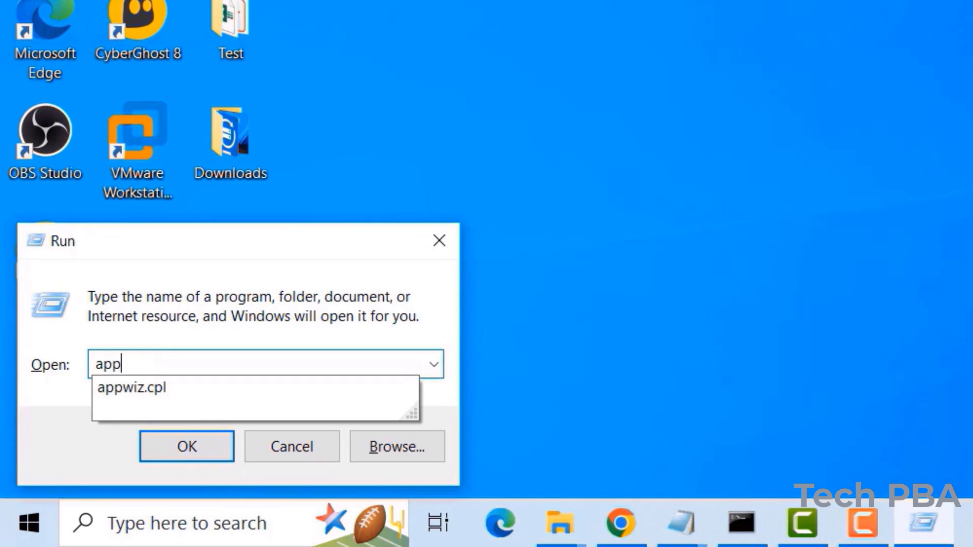
key(Down)
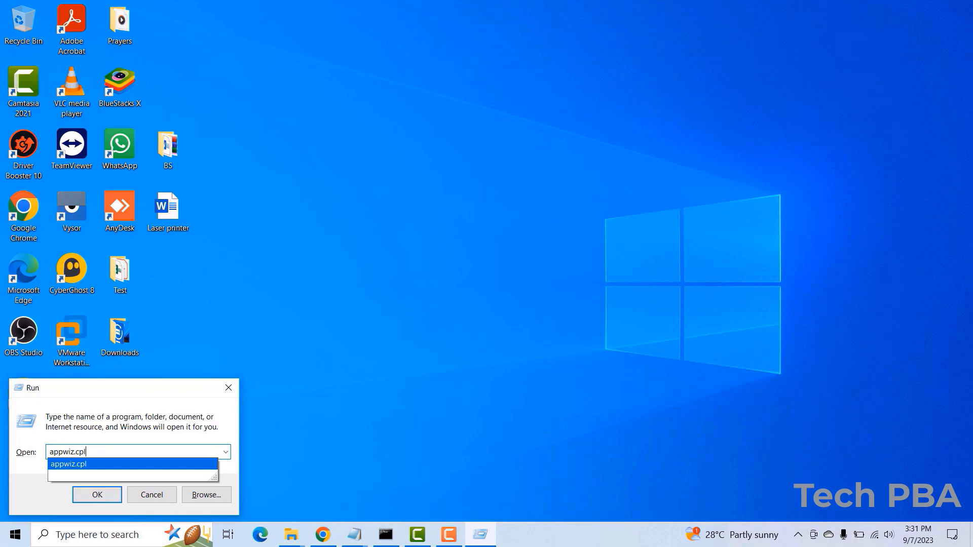
key(Return)
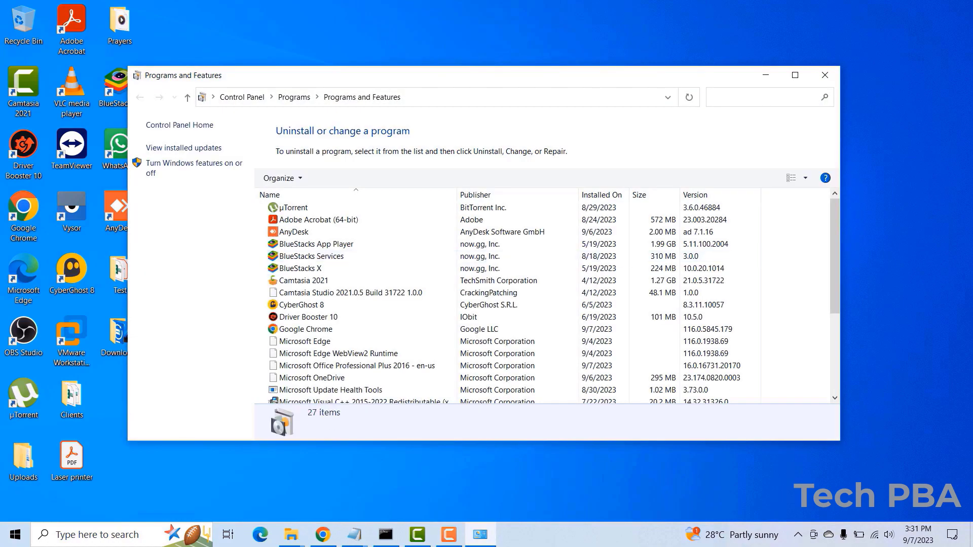
drag(484, 75, 437, 33)
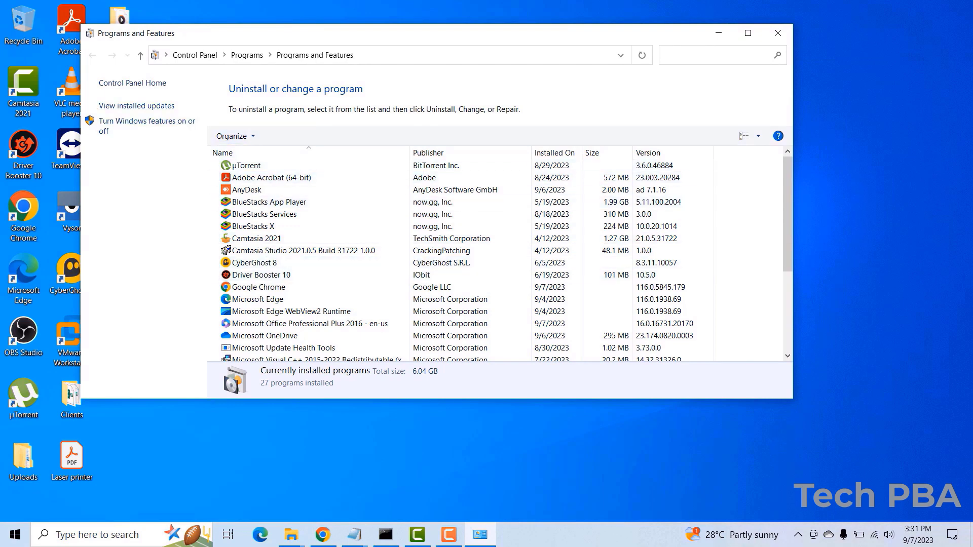
Step: Look through the installed programs, uninstall CyberGhost 8 and confirm its removal
mouse_move(787, 174)
mouse_down()
mouse_move(789, 254)
mouse_move(788, 173)
mouse_up()
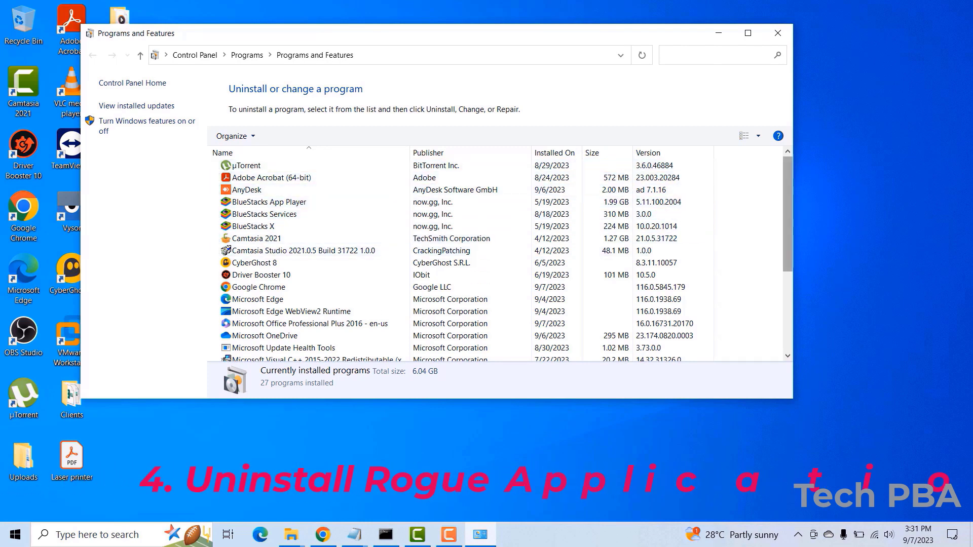
mouse_move(788, 205)
mouse_down()
mouse_move(788, 224)
mouse_move(788, 207)
mouse_up()
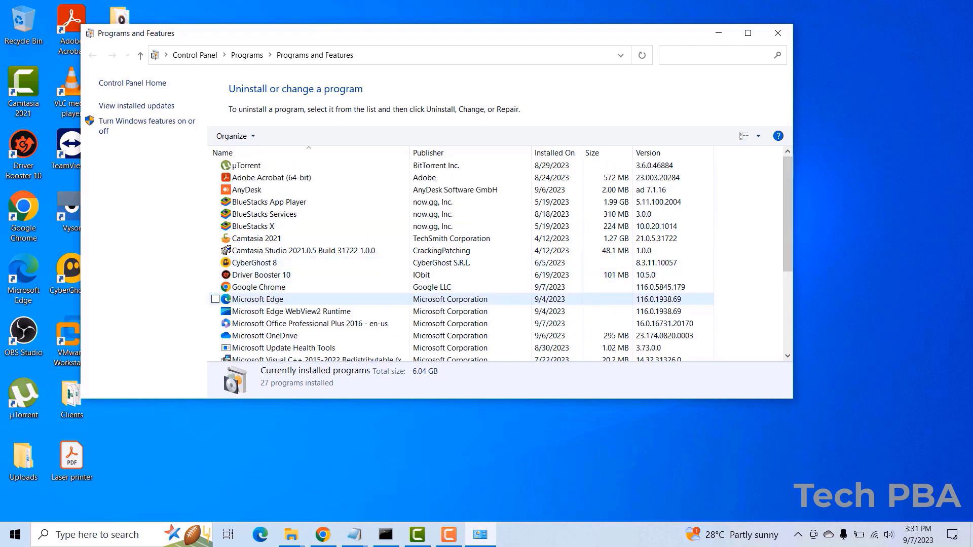
mouse_move(788, 228)
mouse_down()
mouse_move(788, 307)
mouse_move(787, 216)
mouse_up()
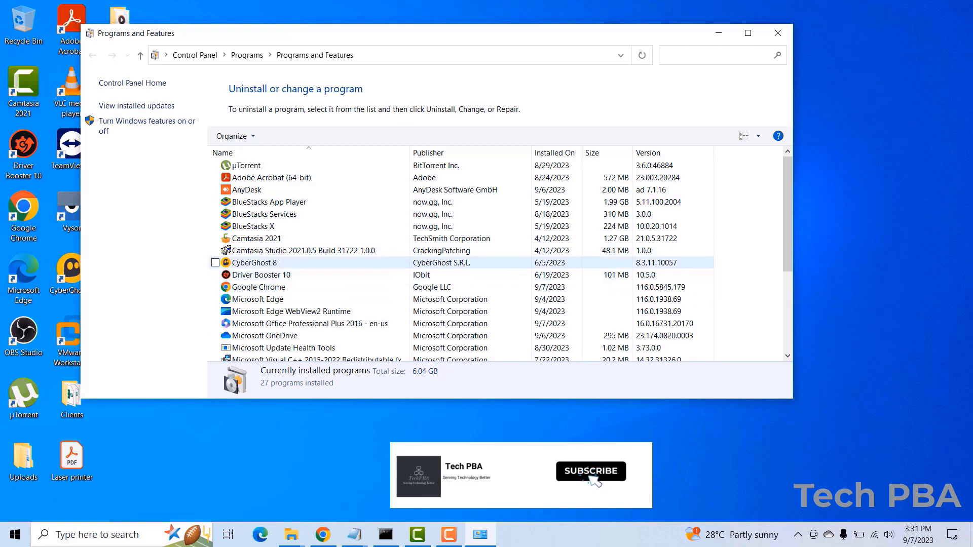
click(253, 263)
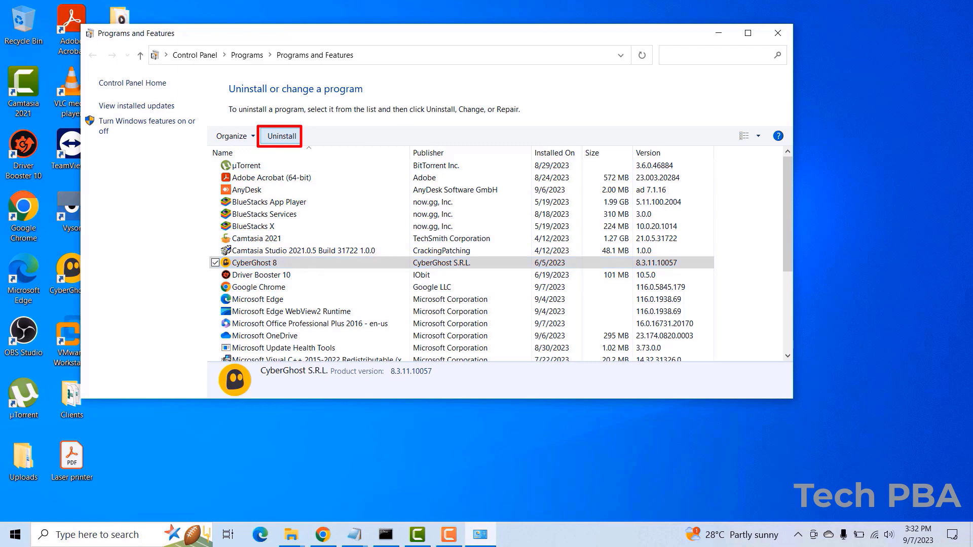
scroll(497, 253, down, 4)
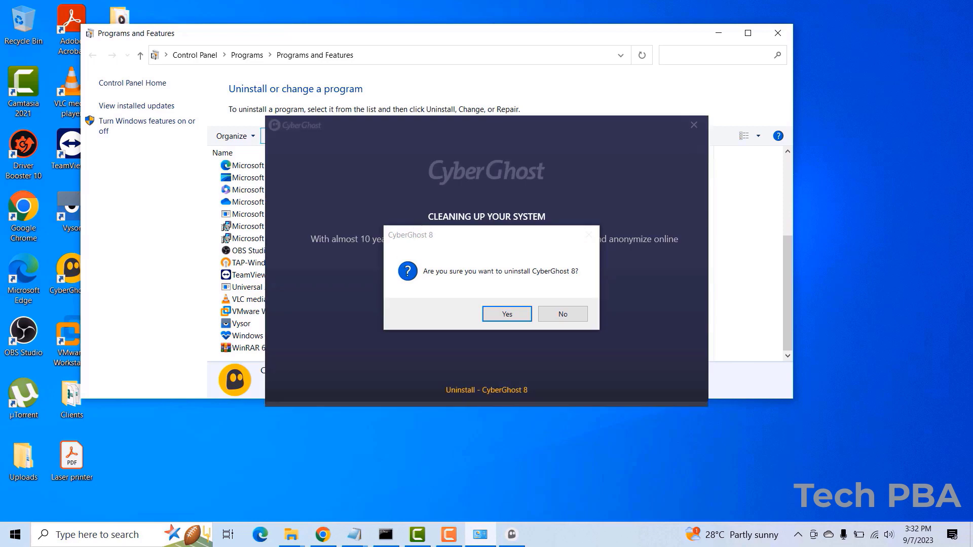
key(Return)
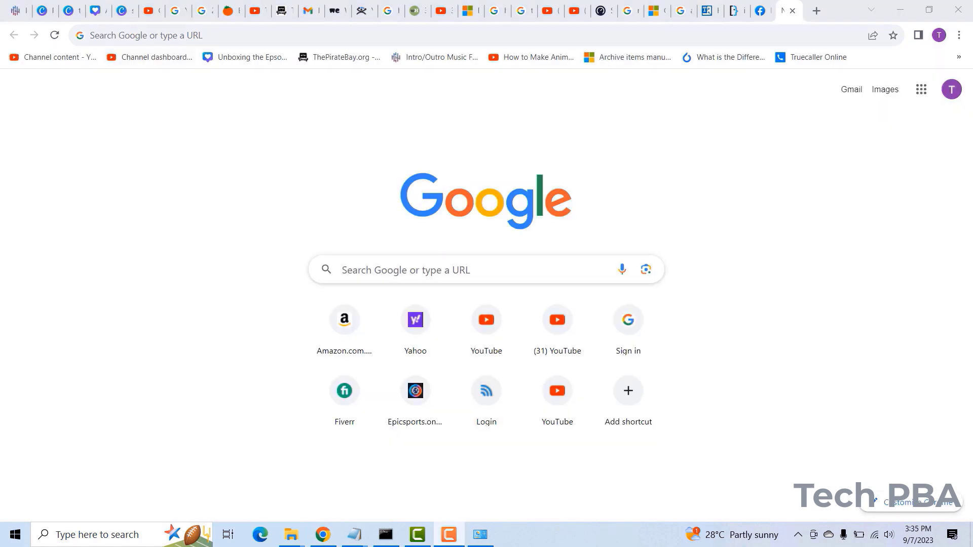
Step: In Chrome, search Google for "malwarebytes anti malware download"
click(223, 35)
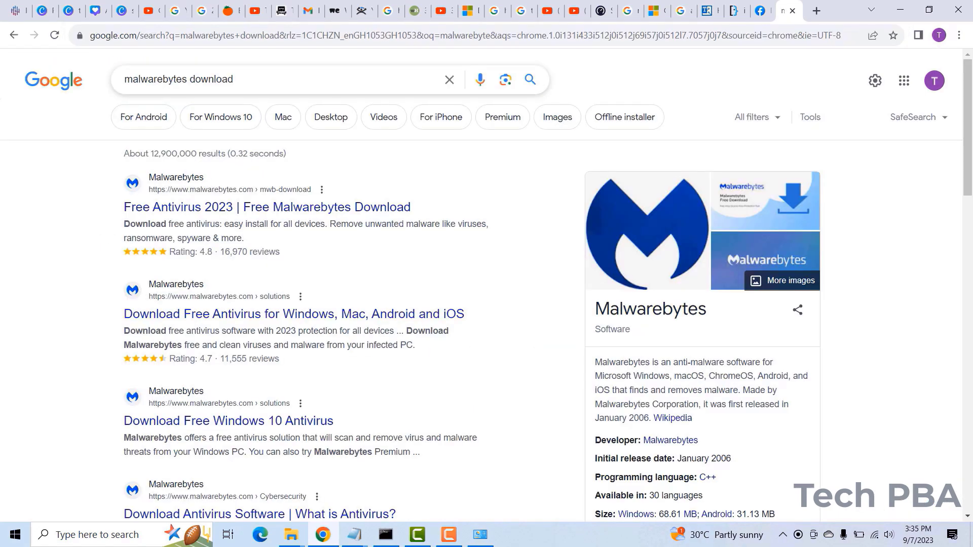
text(anti)
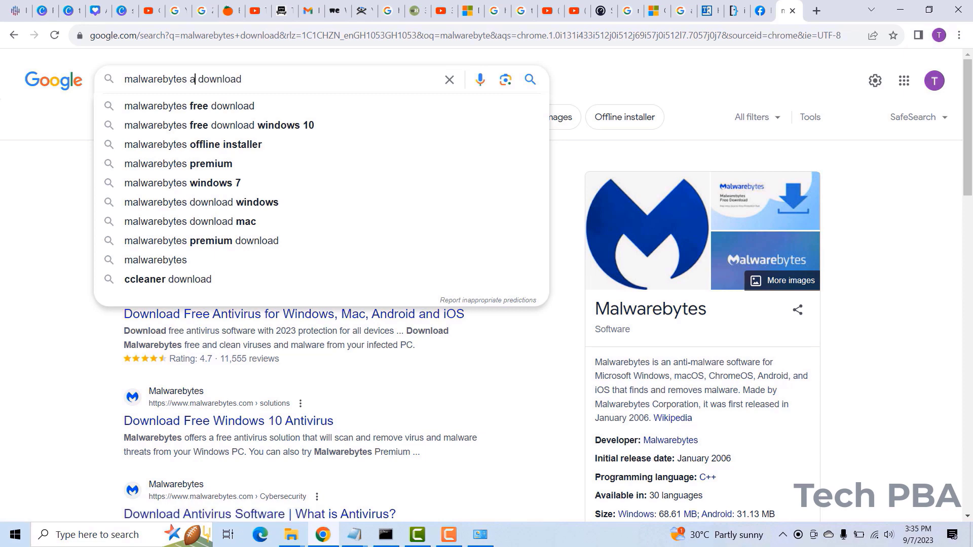
text(mal)
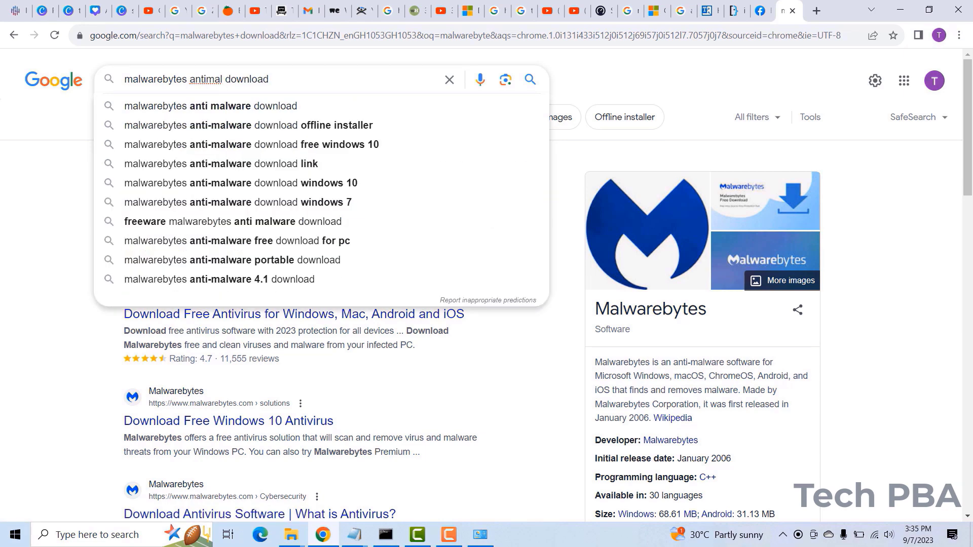
key(Down)
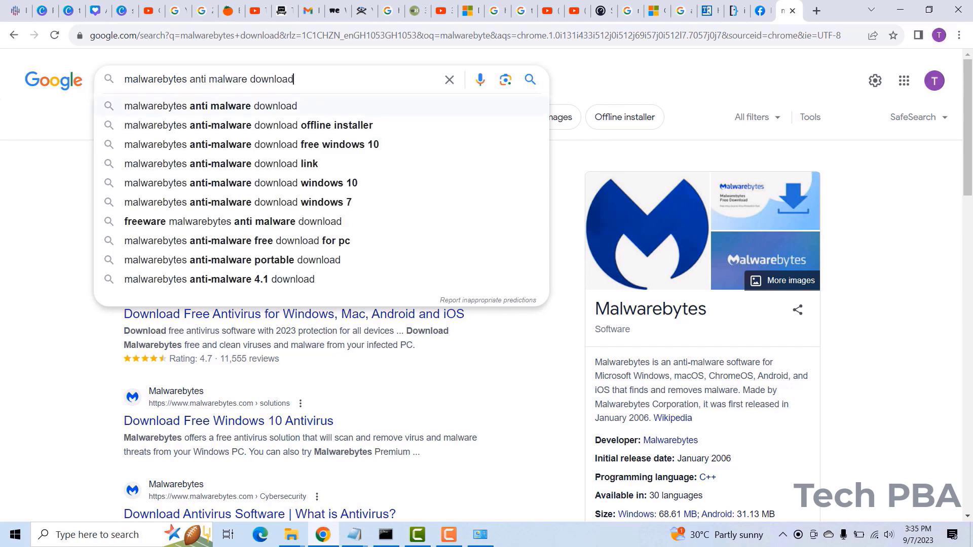
key(Return)
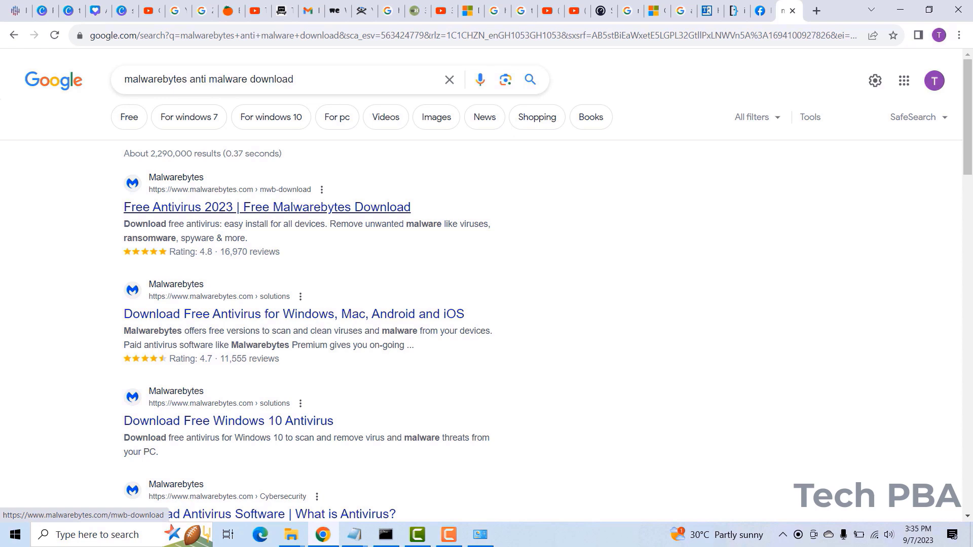
Step: Open the Free Malwarebytes Download result in a new tab and download the free antivirus for Windows
right_click(243, 208)
click(268, 217)
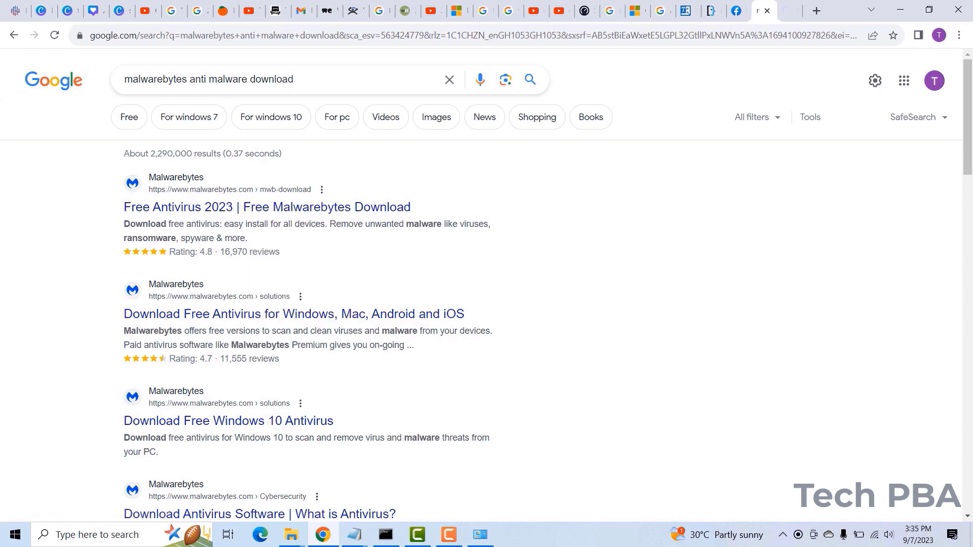
click(788, 10)
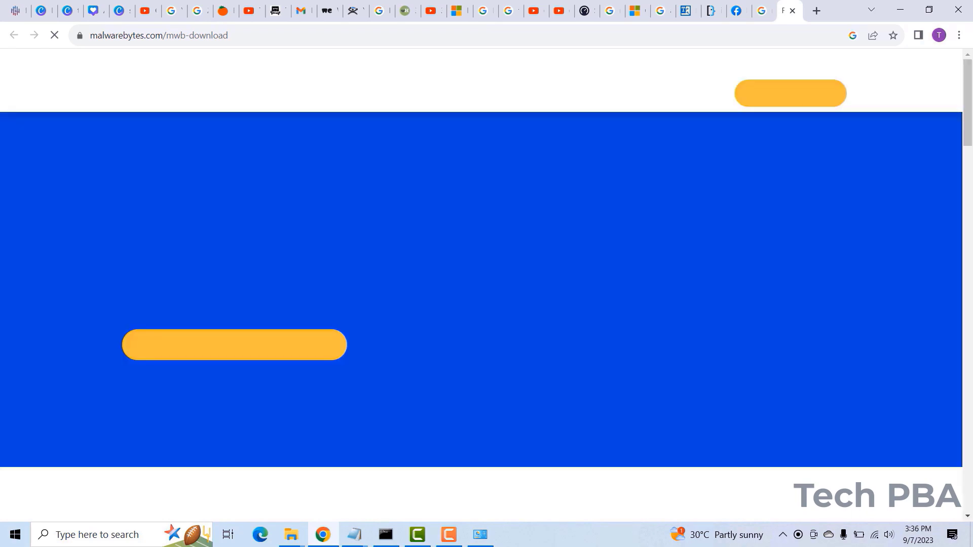
scroll(486, 301, down, 6)
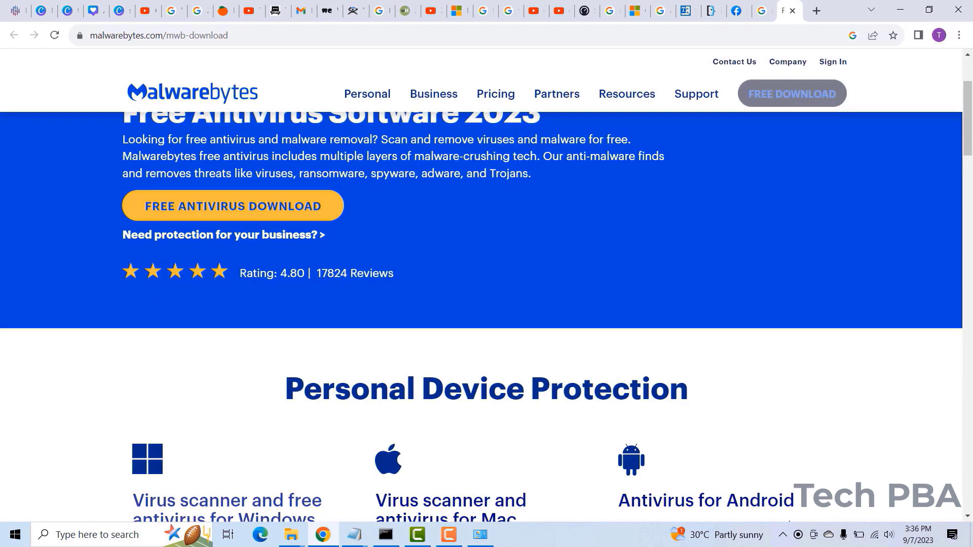
scroll(486, 301, down, 1)
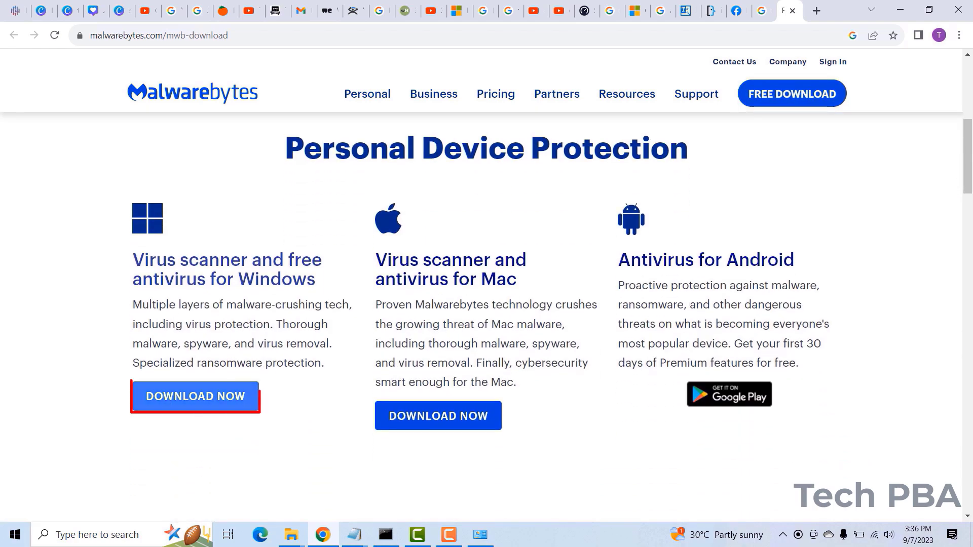
click(195, 397)
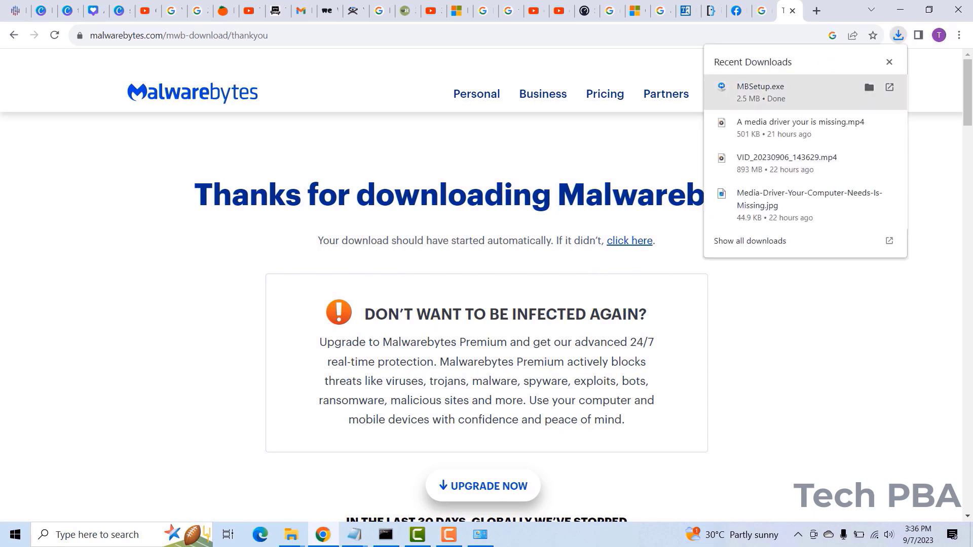
Step: Run MBSetup.exe and install Malwarebytes with the Personal protection type, skipping Browser Guard
click(805, 93)
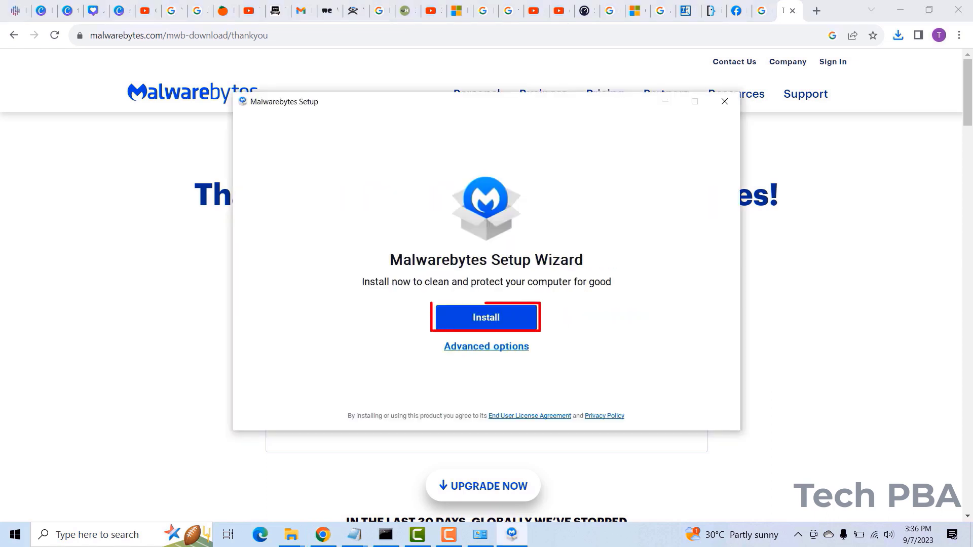
key(Return)
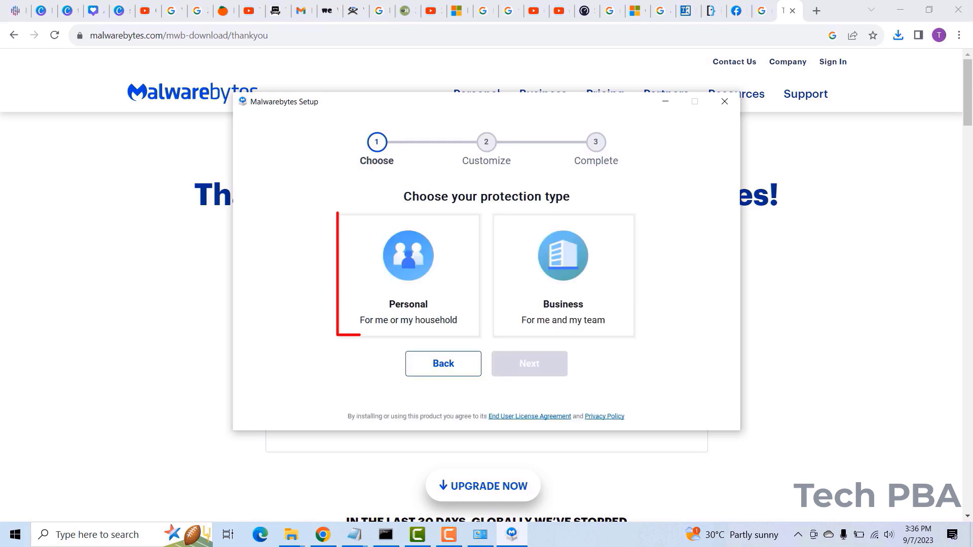
click(408, 275)
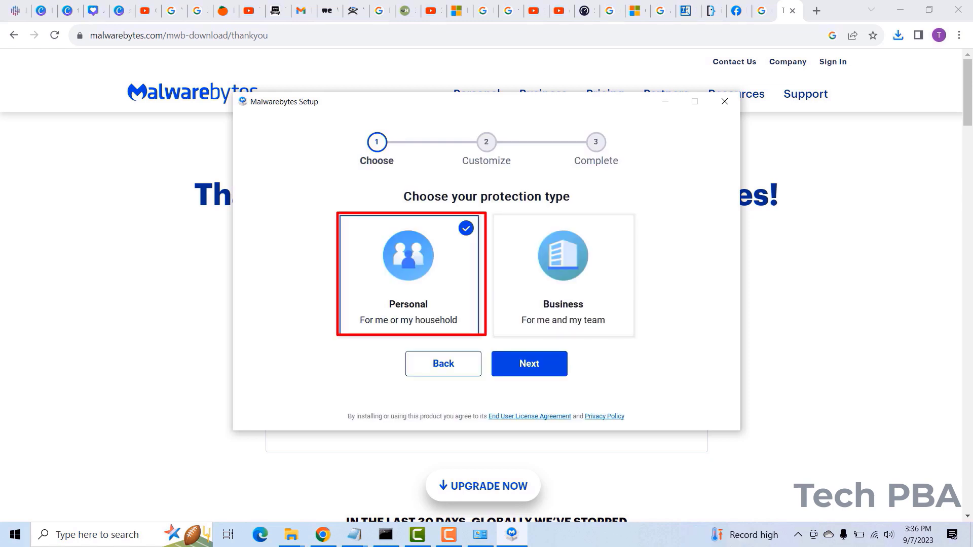
key(Return)
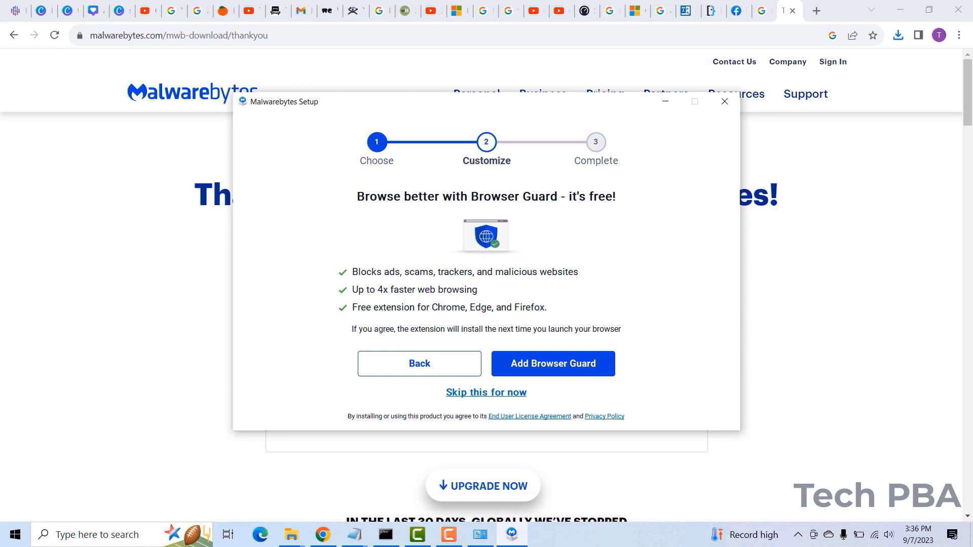
click(485, 392)
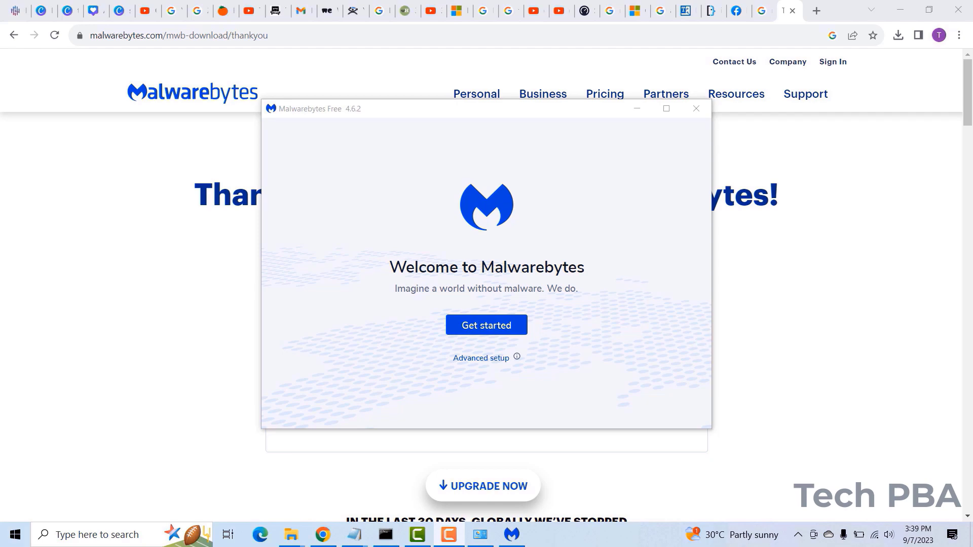
Step: Complete the Malwarebytes welcome setup by postponing the Premium purchase and starting the free 14-day trial without an email
click(486, 325)
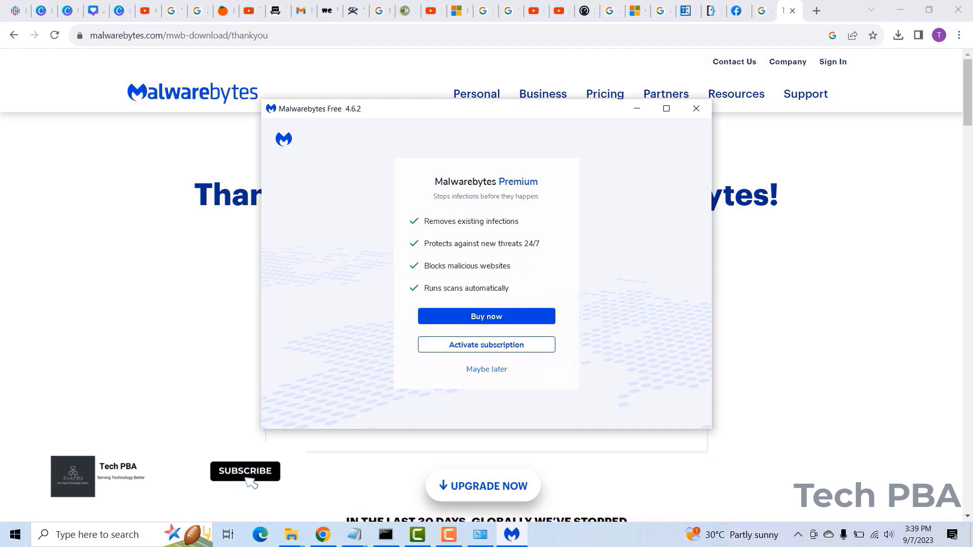
click(486, 369)
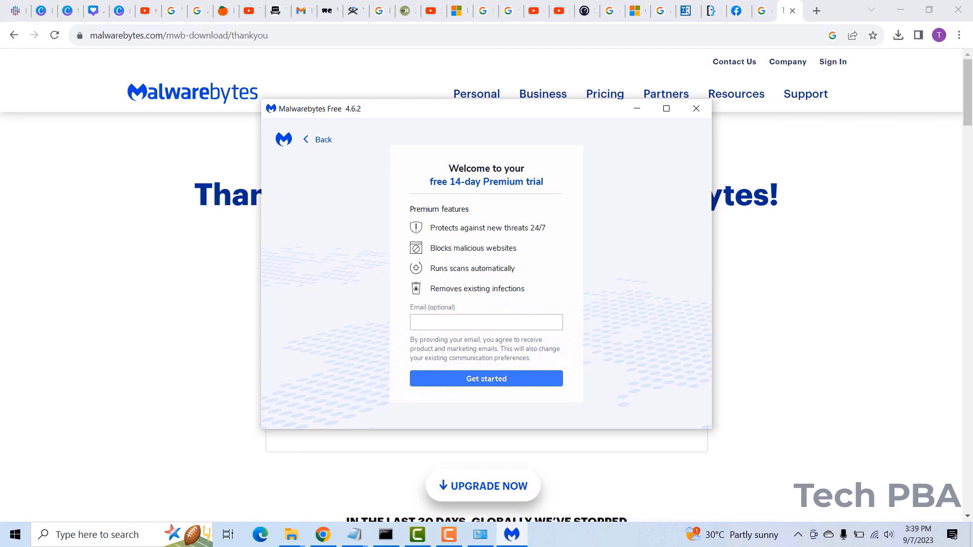
click(486, 379)
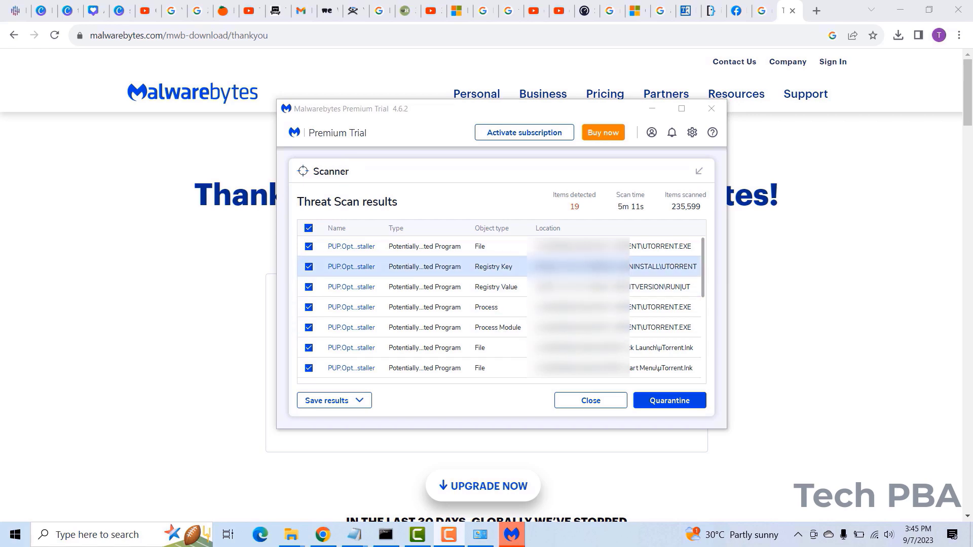
Step: Review the detected items in the Threat Scan results and quarantine all of them
scroll(501, 307, down, 3)
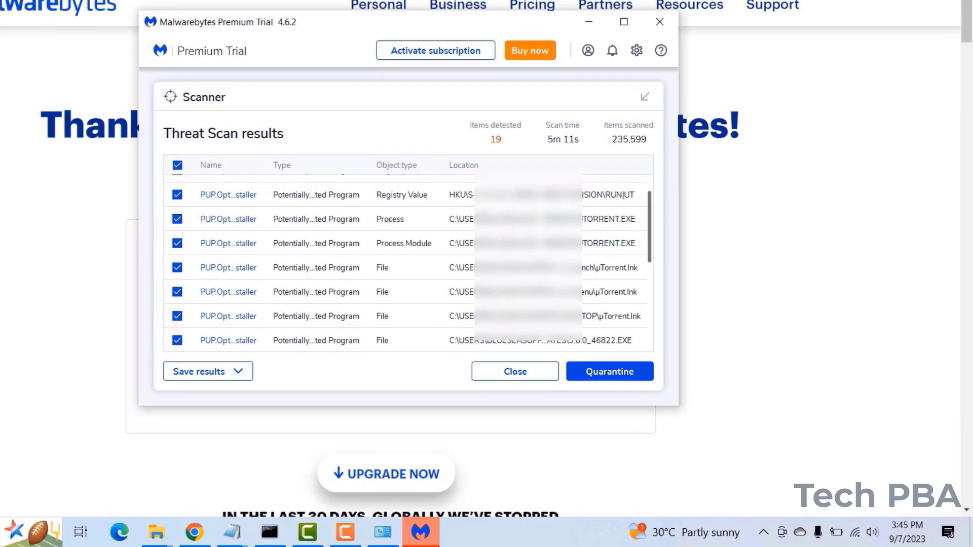
scroll(395, 257, down, 5)
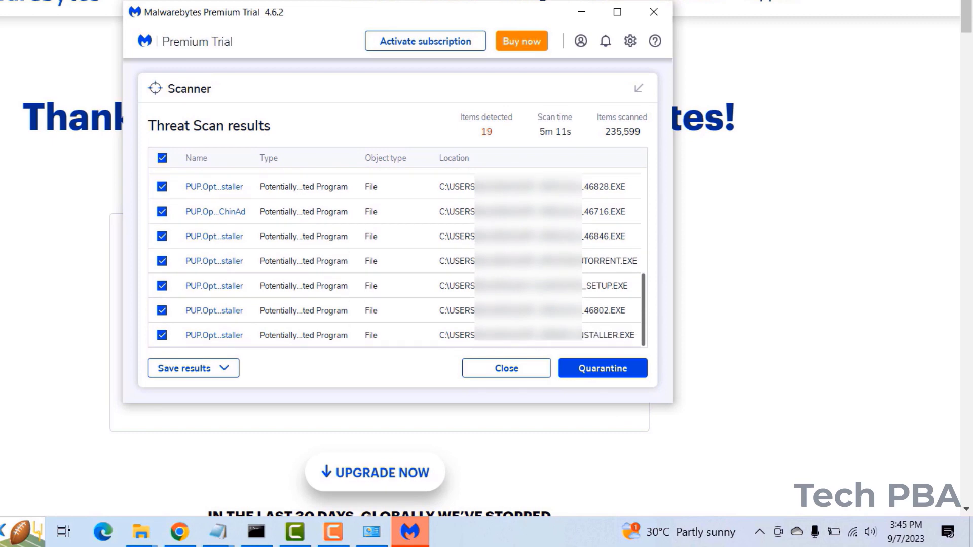
scroll(395, 258, up, 12)
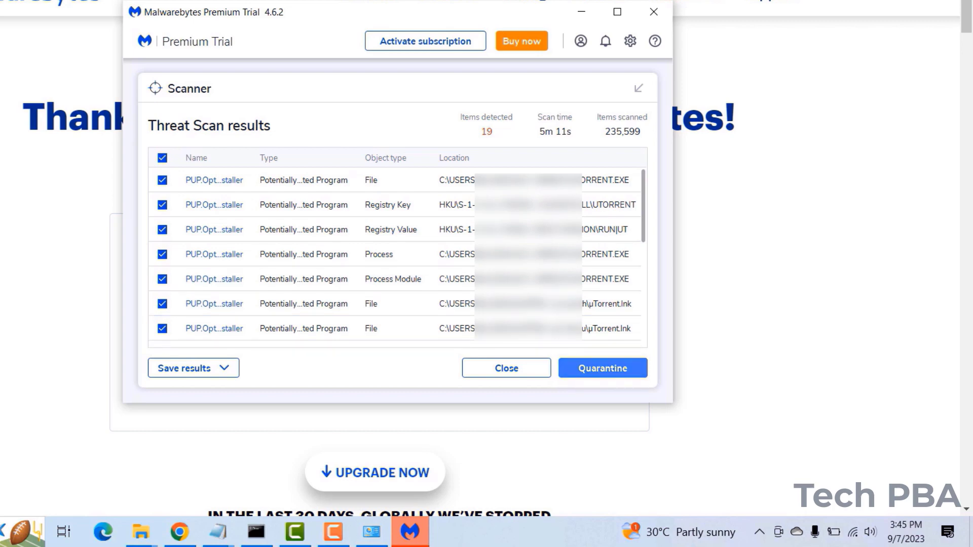
click(603, 368)
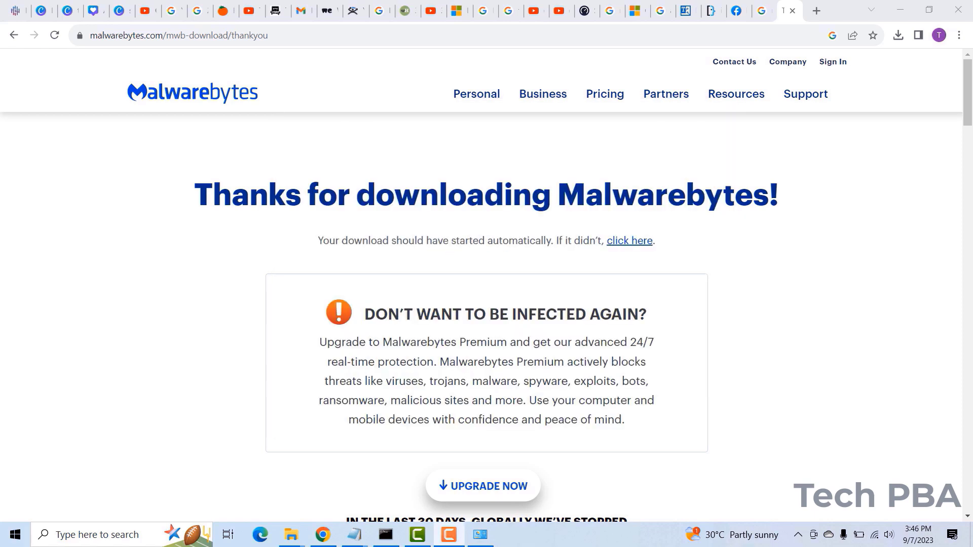
Step: Run appwiz.cpl to open Programs and Features and completely remove Malwarebytes, declining the offer to keep the Premium trial
key(super+r)
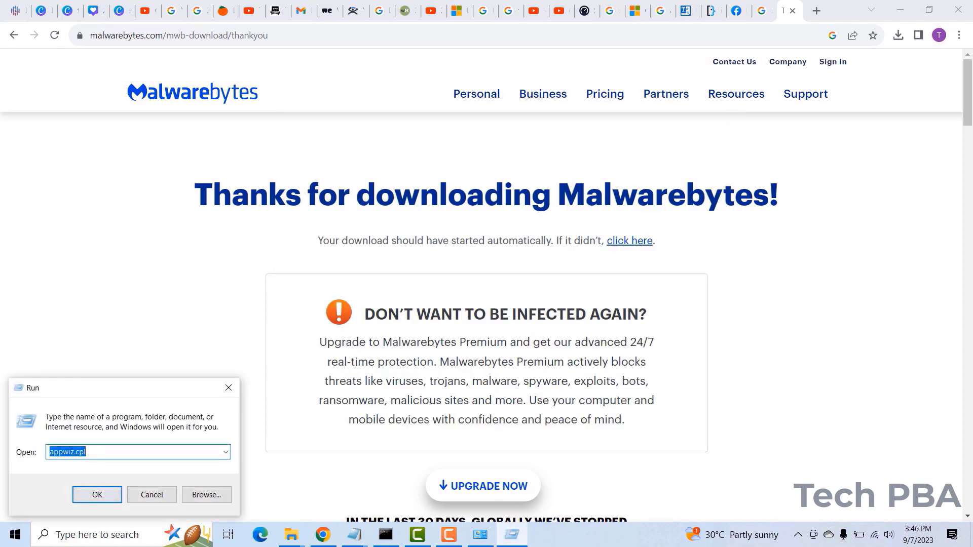
key(Return)
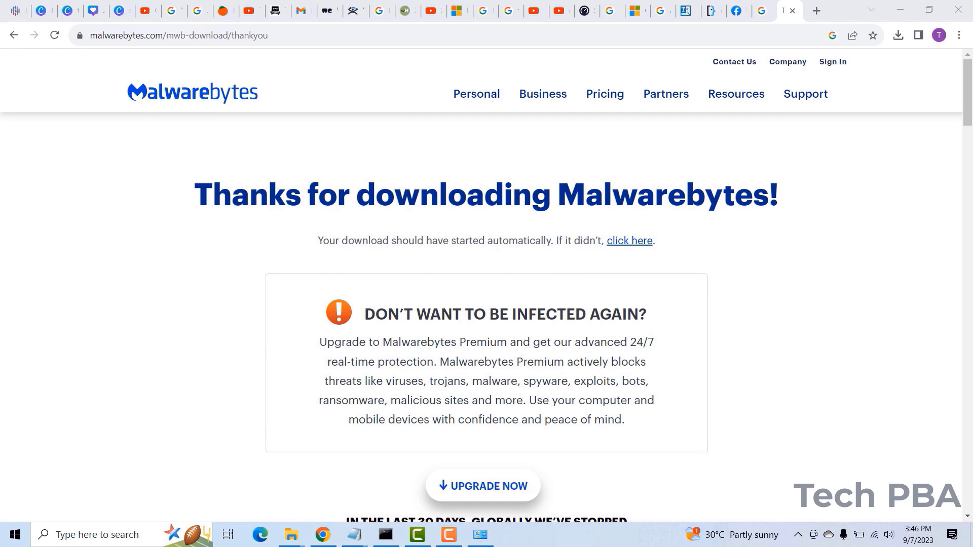
click(205, 272)
key(m)
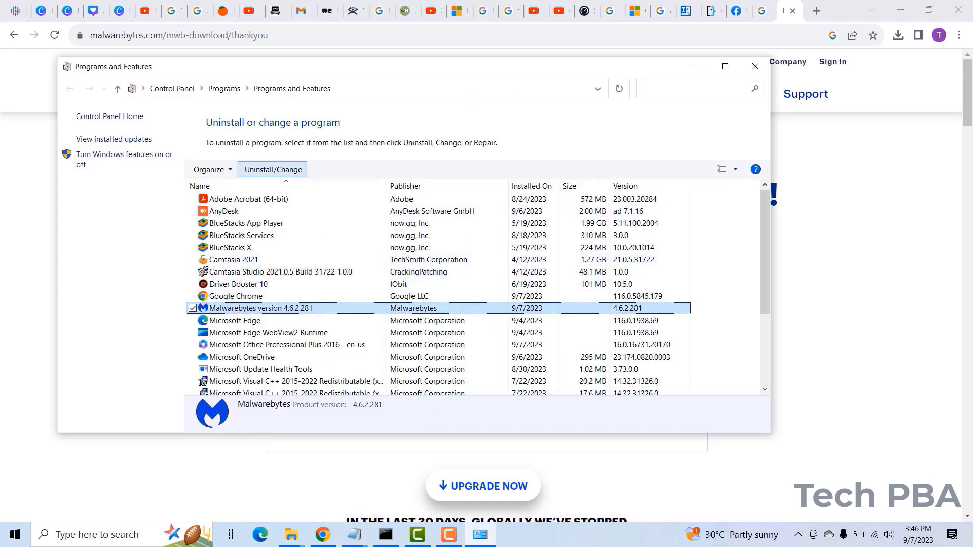
click(273, 170)
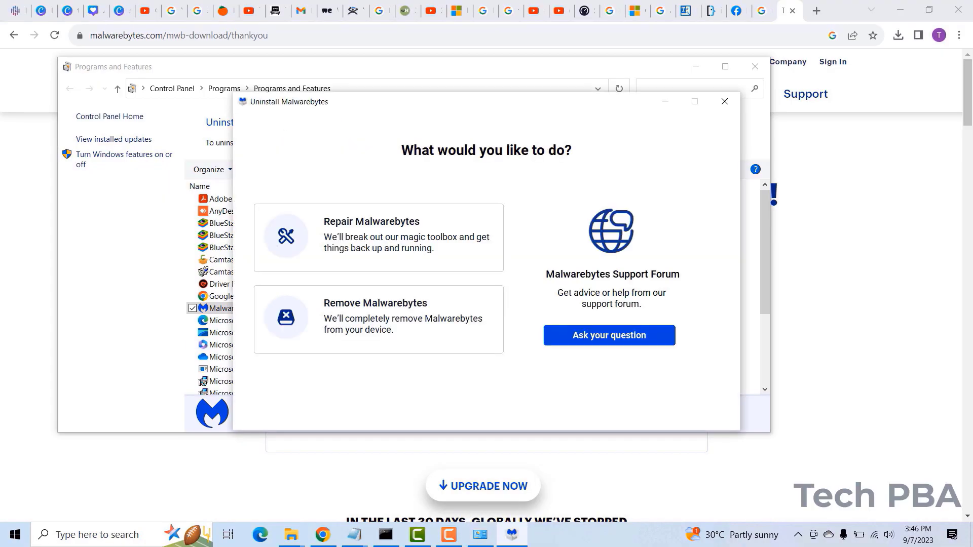
click(379, 320)
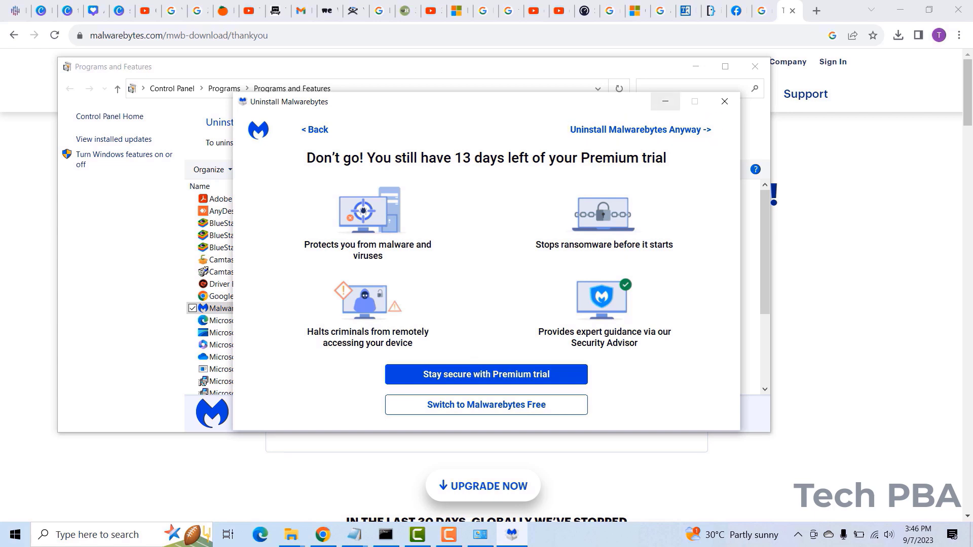
click(640, 130)
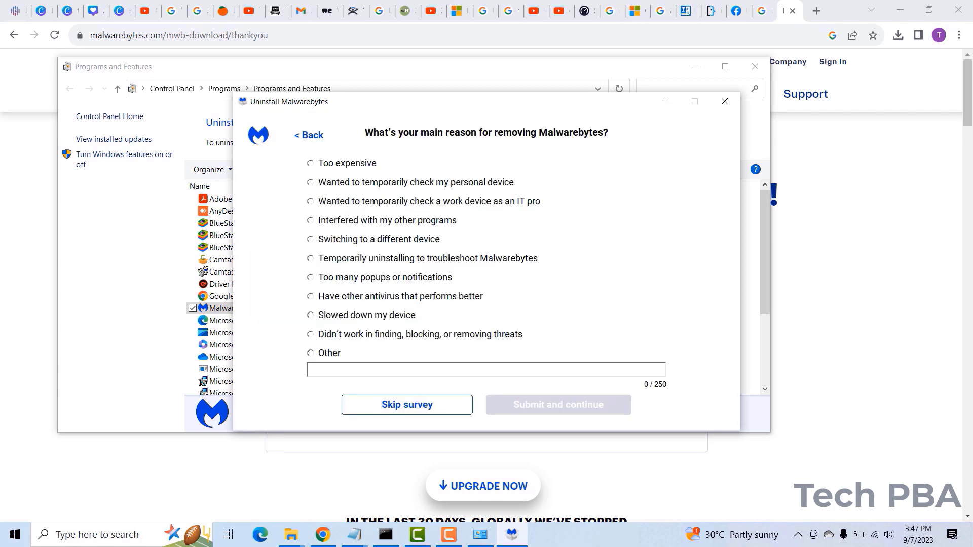
click(310, 352)
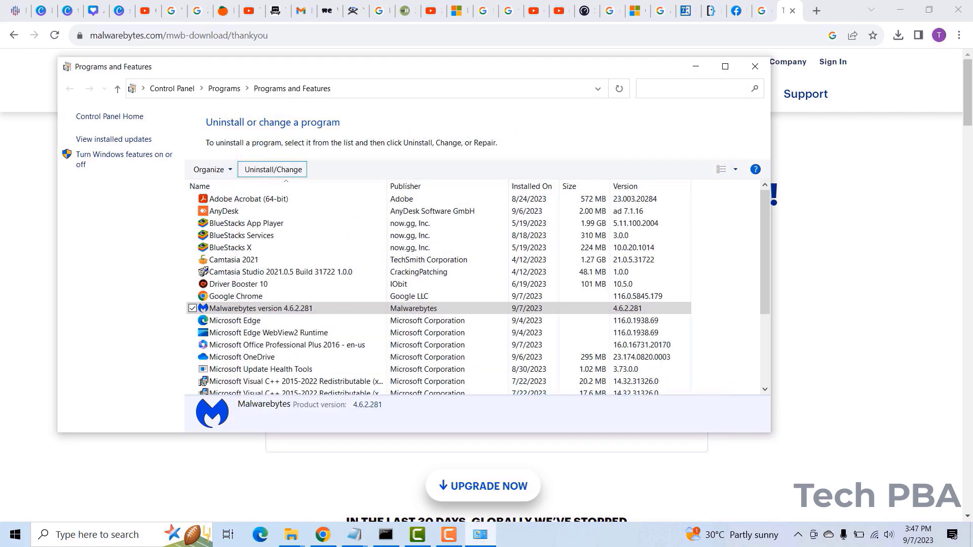
key(Return)
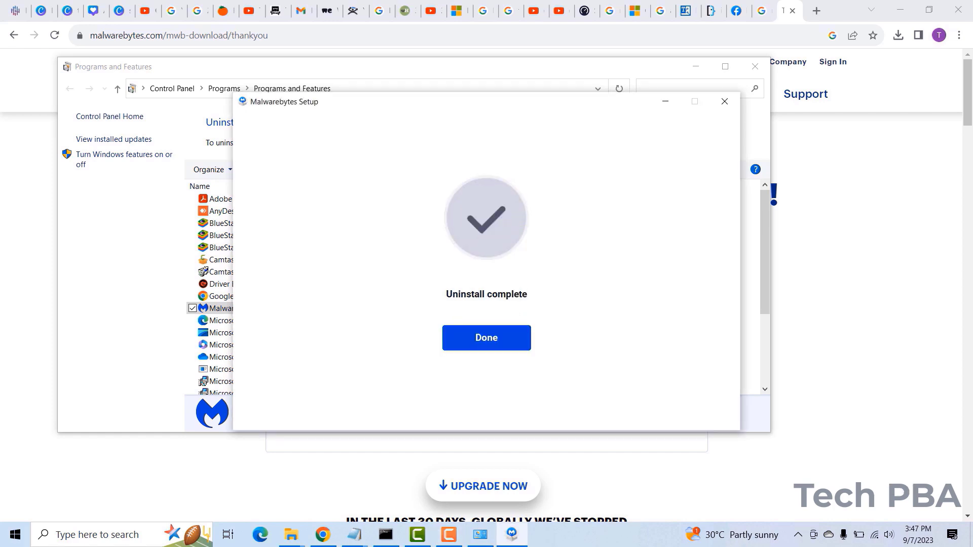
click(486, 337)
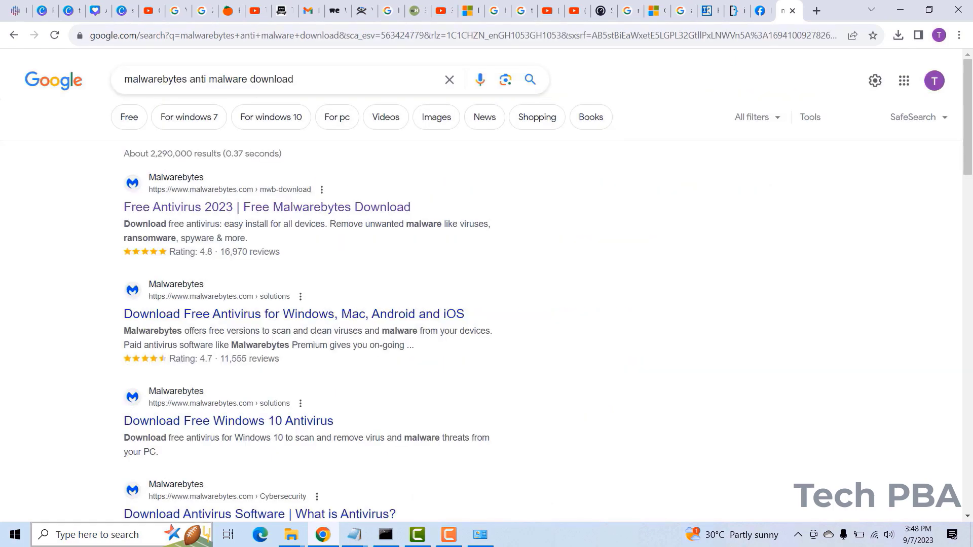
Step: Search Windows for cmd and run Command Prompt as administrator
key(super+s)
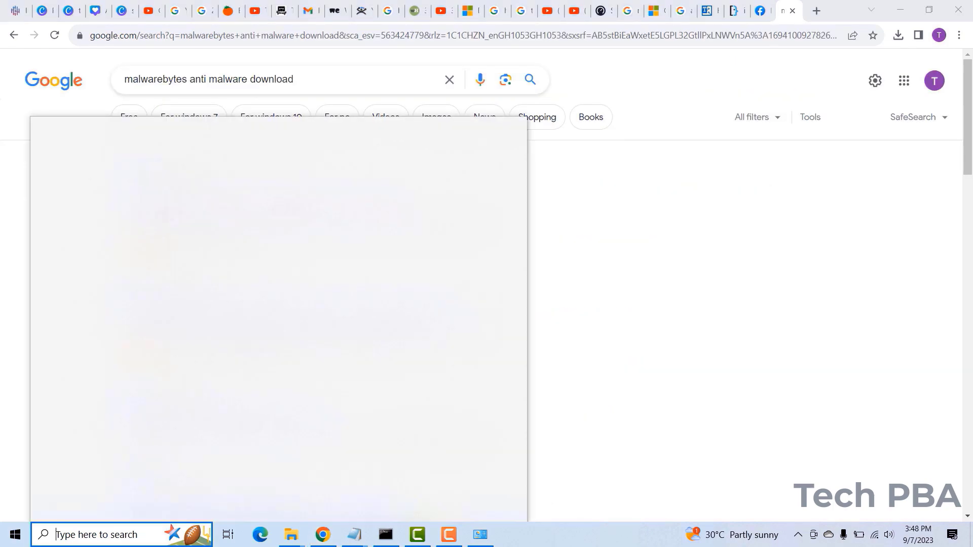
text(cmd)
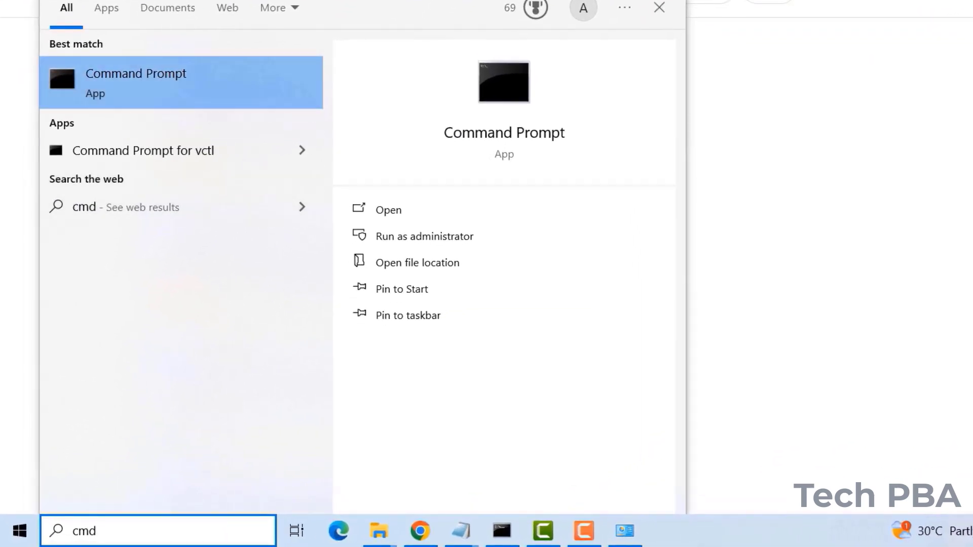
right_click(163, 79)
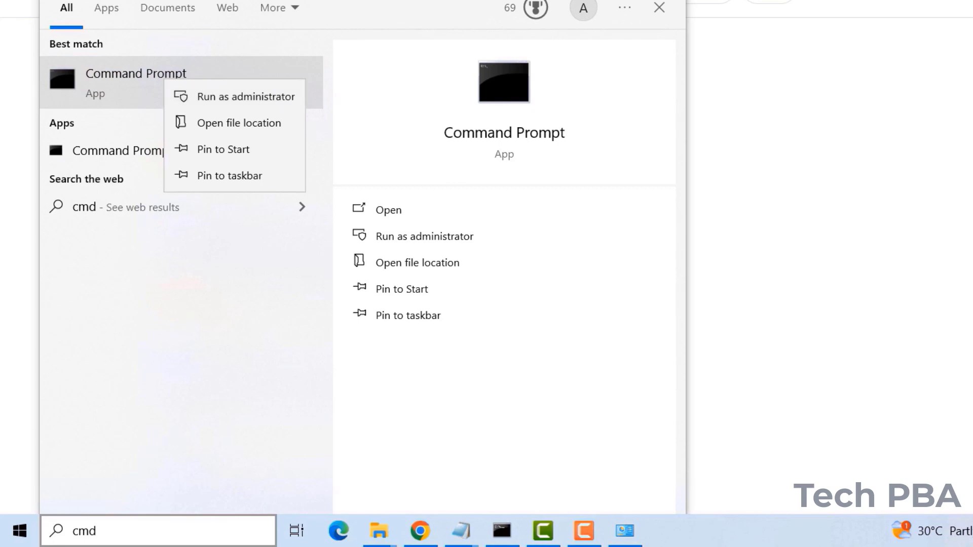
click(246, 96)
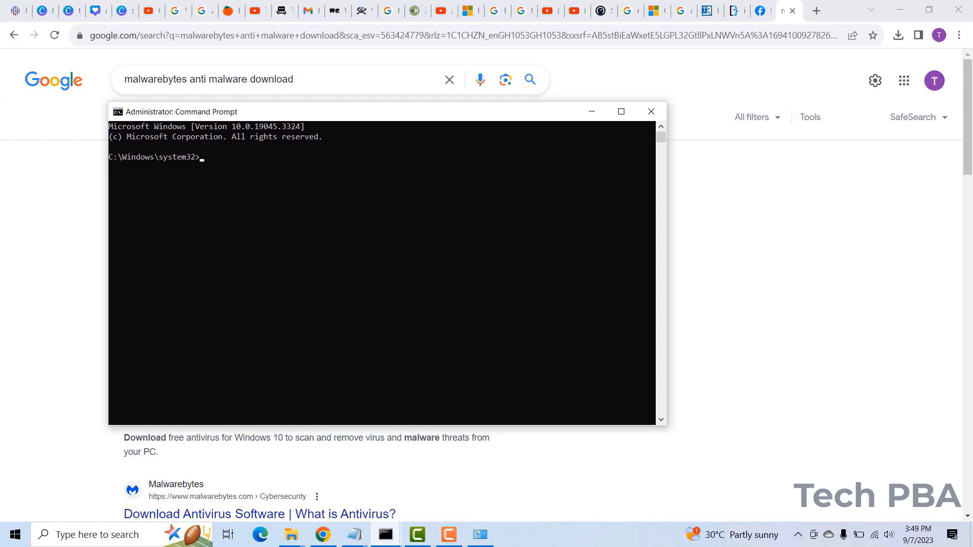
Step: Display the Check Disk help for the C drive by running chkdsk C: /?
mouse_move(382, 111)
mouse_down()
mouse_move(405, 110)
mouse_move(395, 110)
mouse_up()
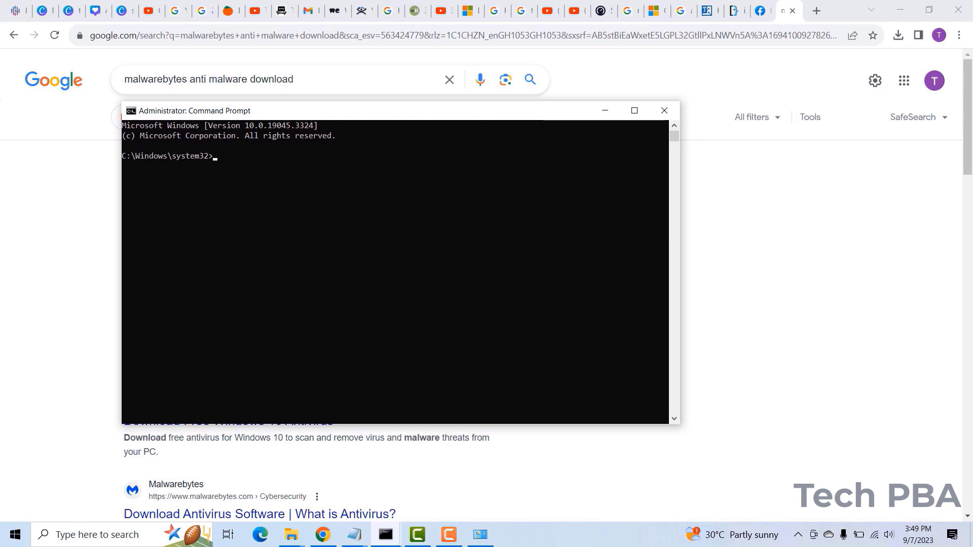
text(ch)
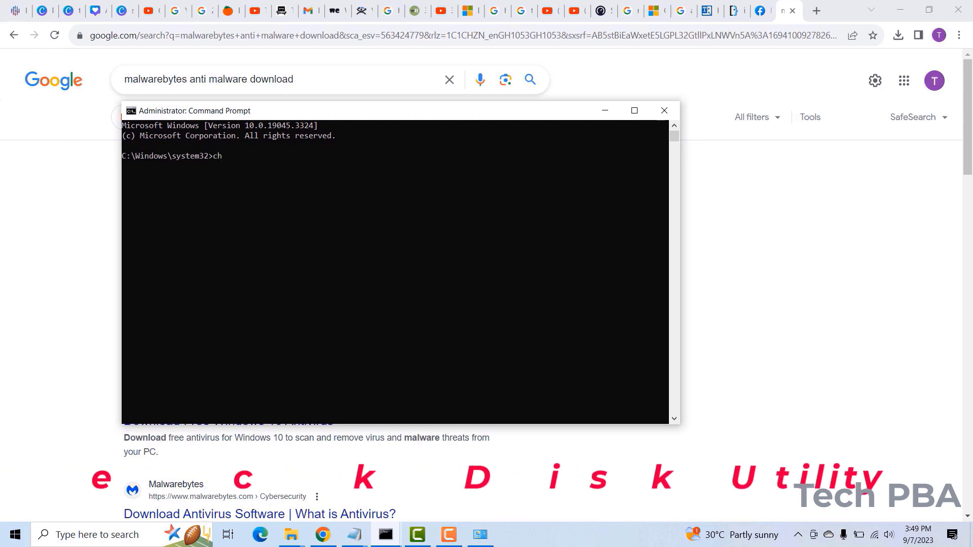
text(kdsk )
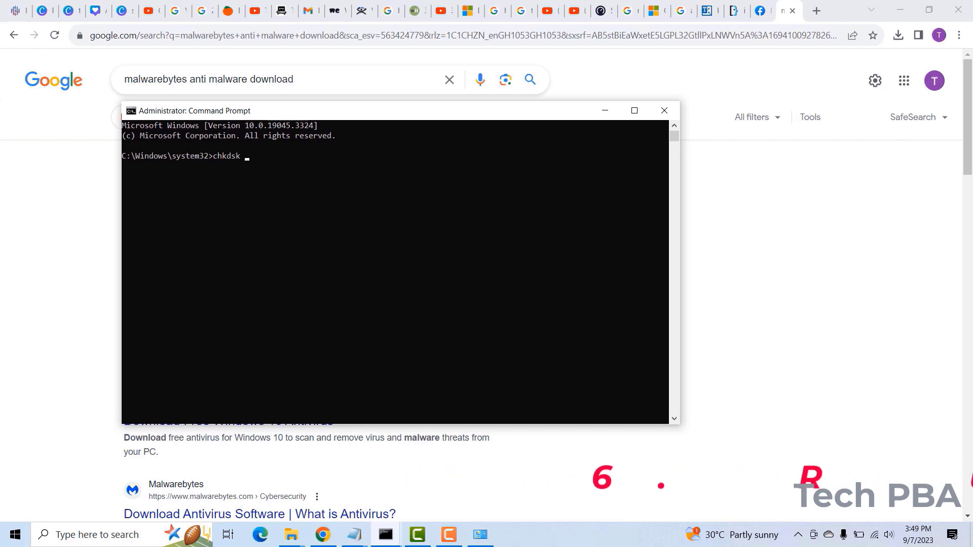
text(C)
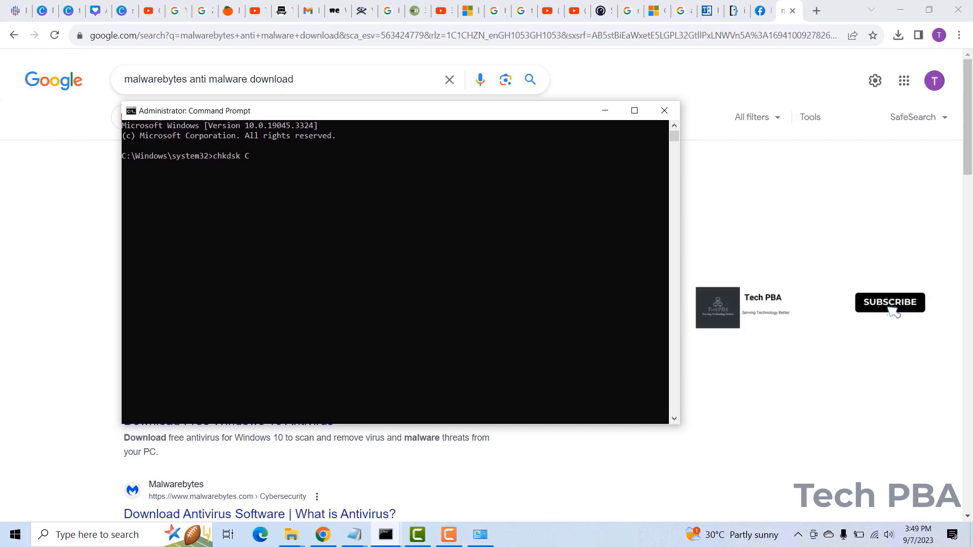
text(:)
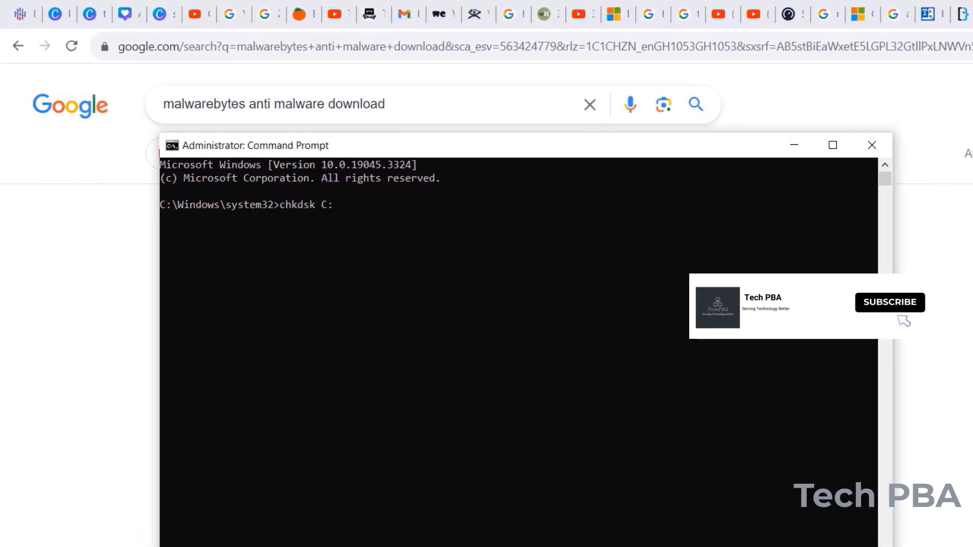
text( /?)
key(Return)
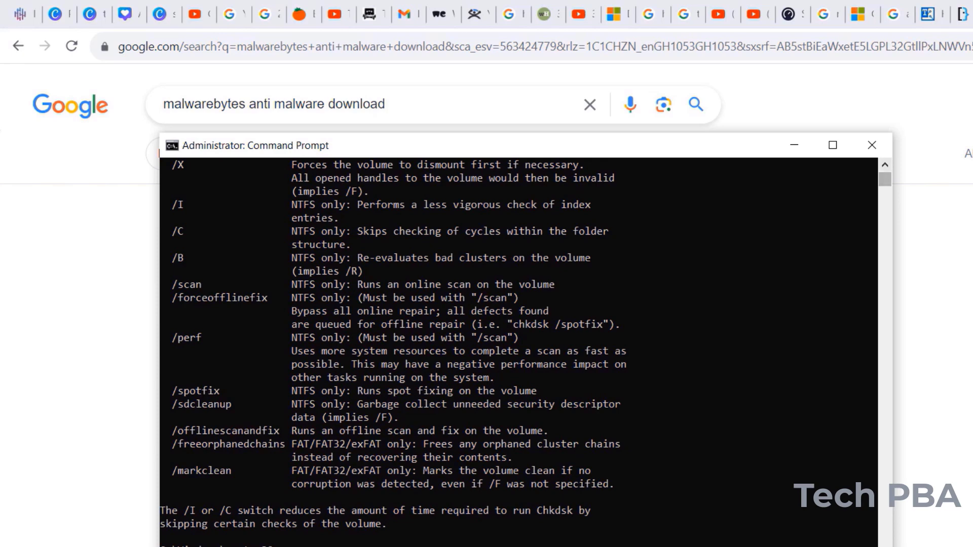
Step: Review the /R and /F switch descriptions in the chkdsk help, highlighting each one's explanation
scroll(526, 350, up, 5)
scroll(526, 350, up, 1)
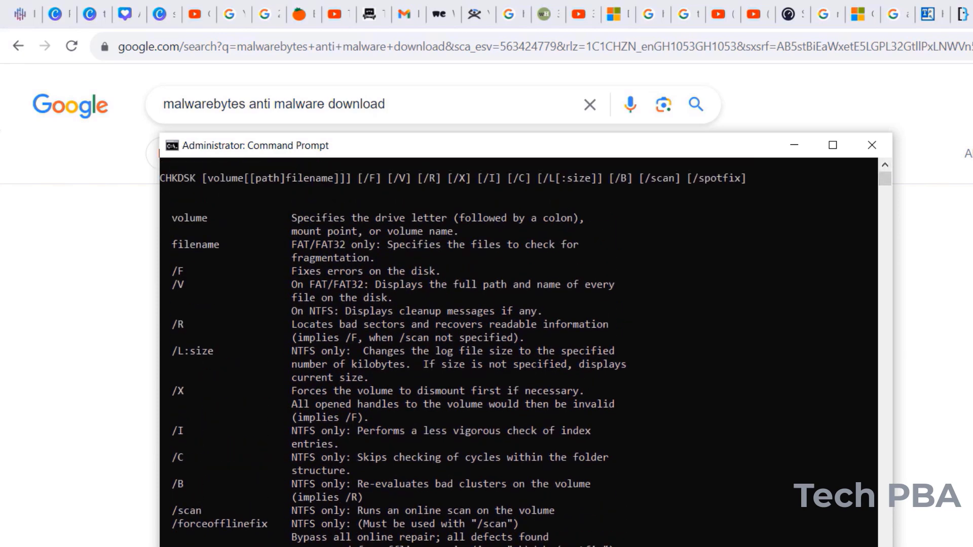
drag(292, 324, 608, 326)
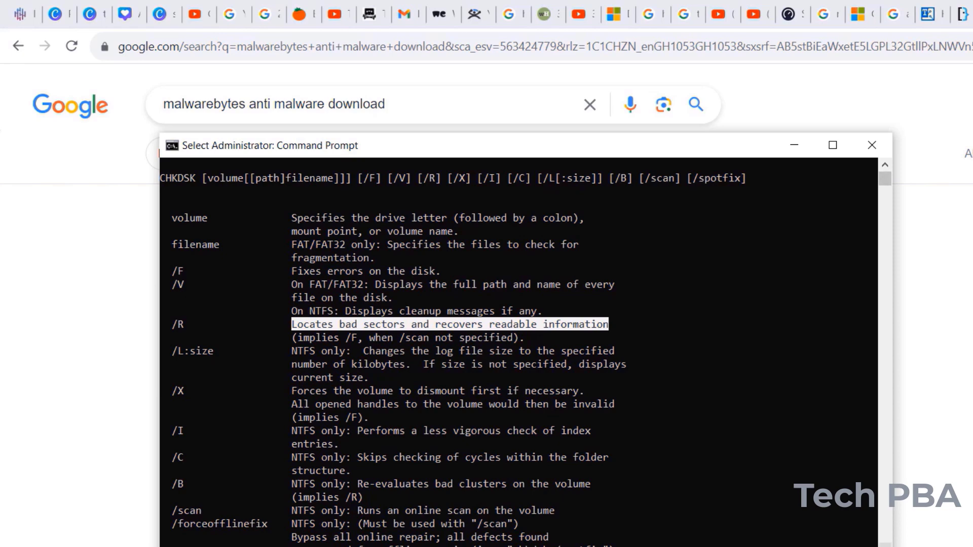
scroll(885, 167, up, 1)
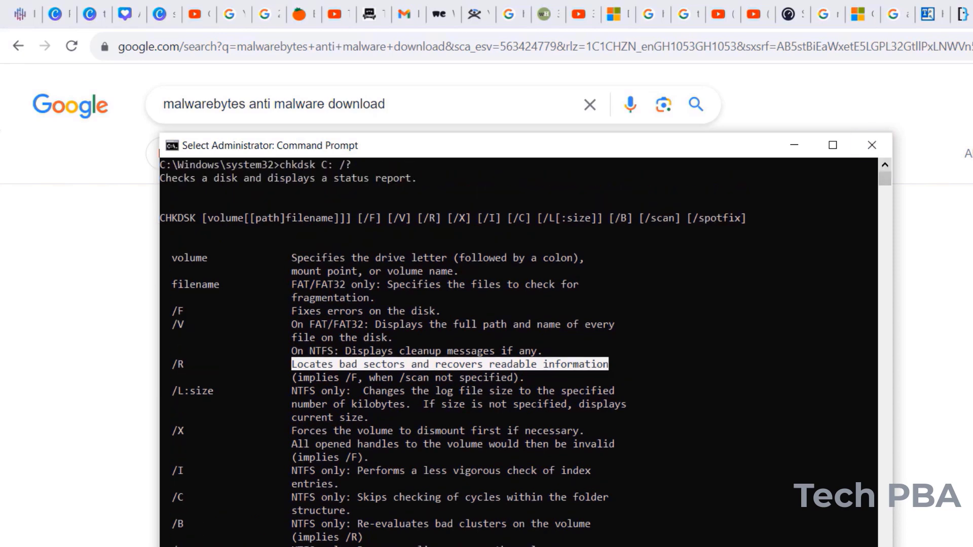
drag(286, 311, 441, 311)
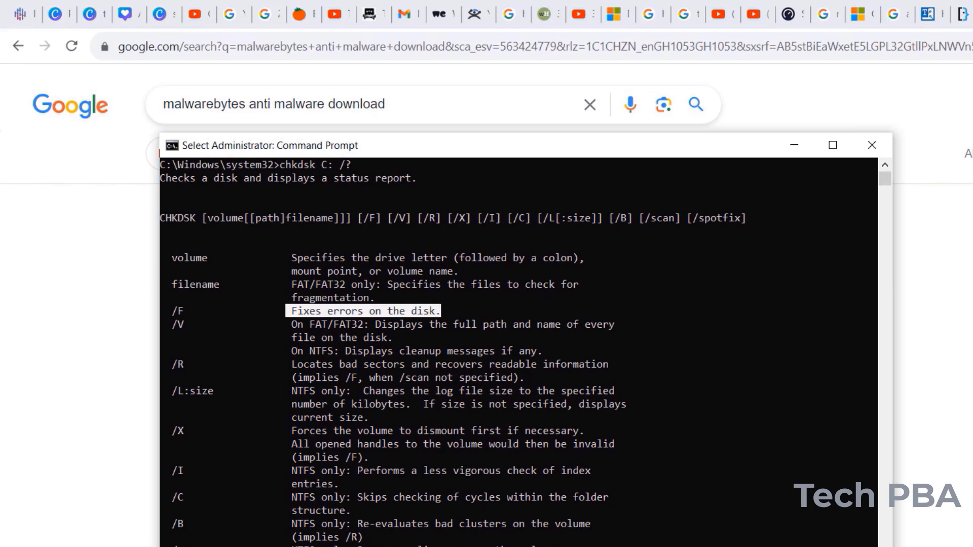
scroll(453, 352, up, 1)
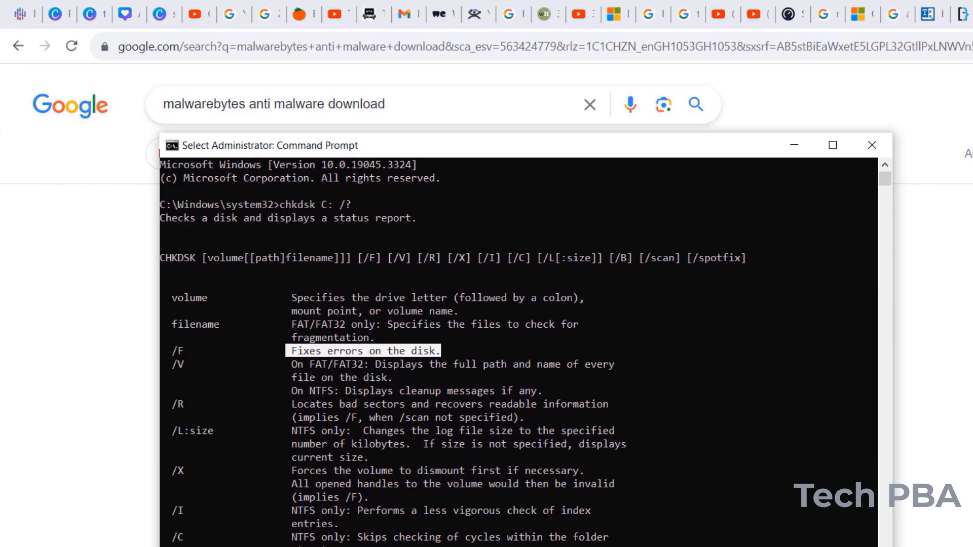
Step: Return to the command line and clear the console output with cls
scroll(518, 352, down, 11)
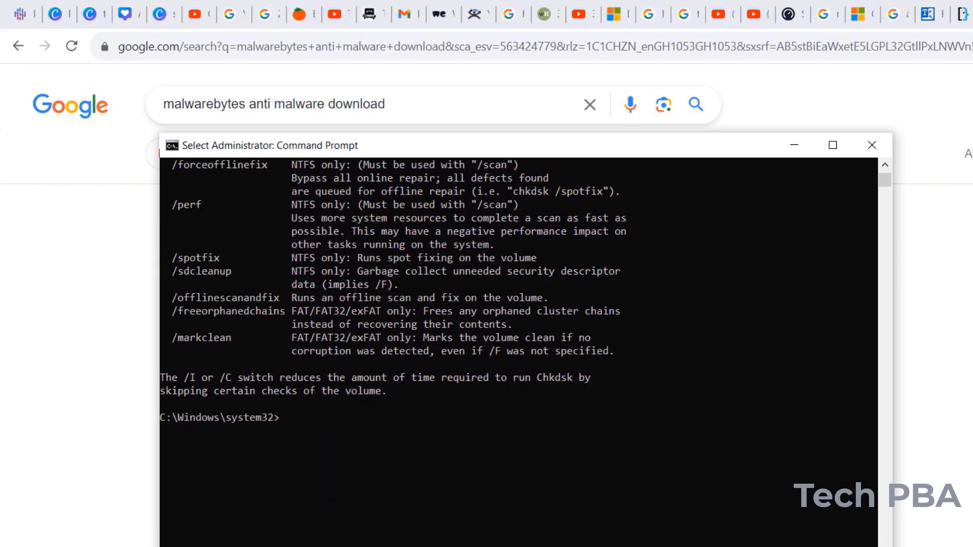
click(318, 417)
text(cls)
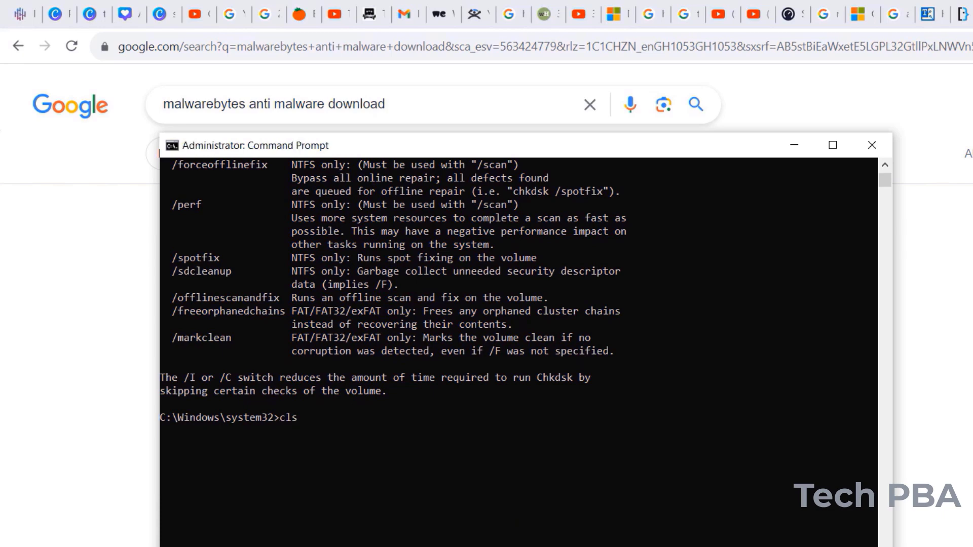
key(Return)
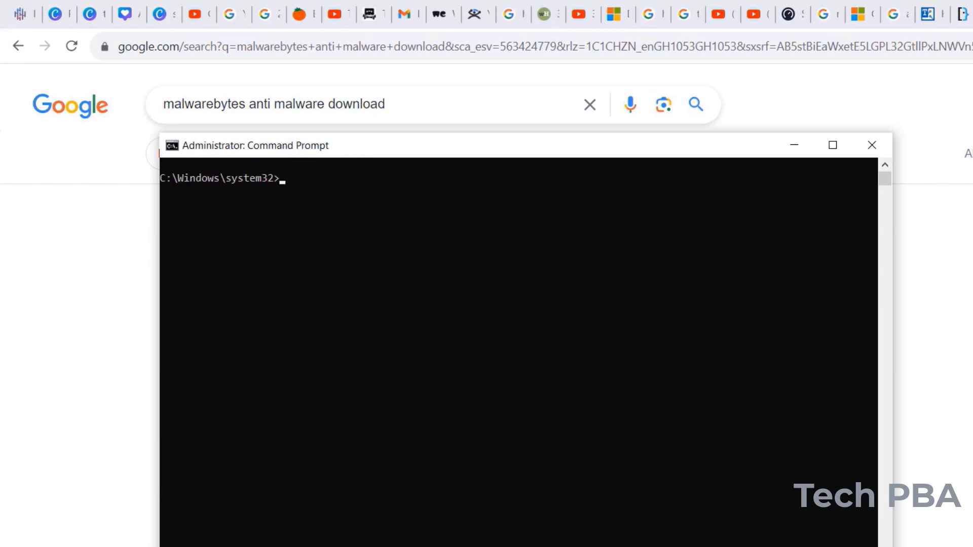
Step: Run chkdsk C: /r /f and answer y to schedule the volume check for the next system restart
text(cls)
key(Up)
key(BackSpace)
key(BackSpace)
text(/r /f)
key(Return)
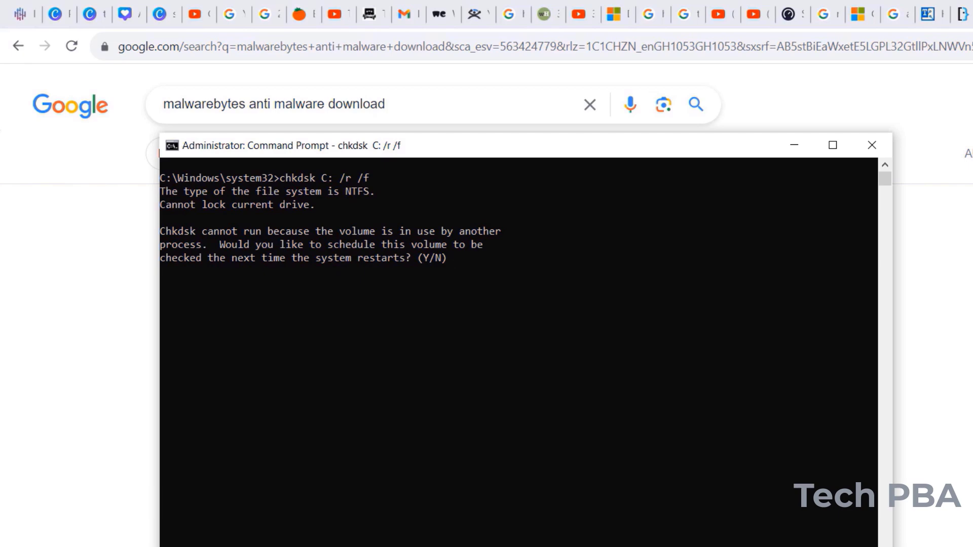
text(y)
key(Return)
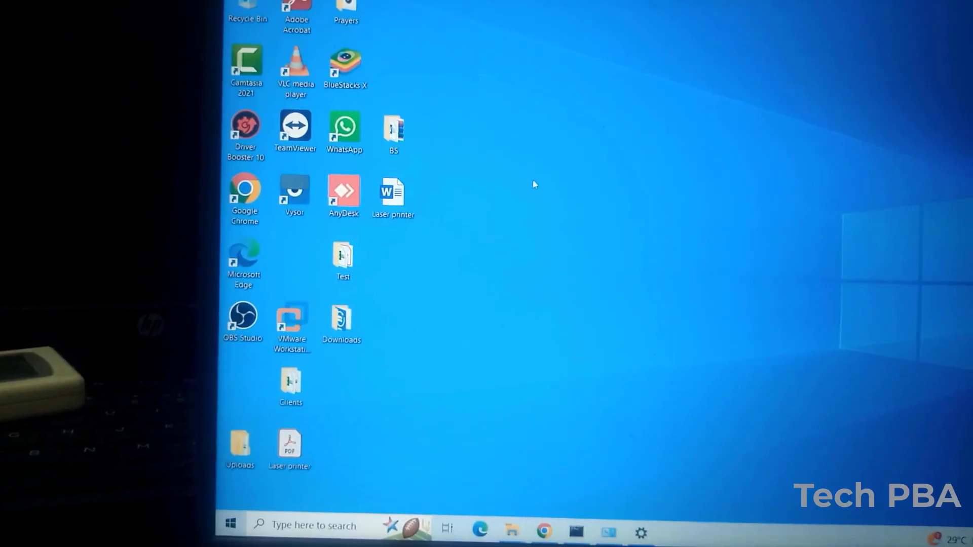
Step: Refresh the desktop and restart the PC
right_click(554, 131)
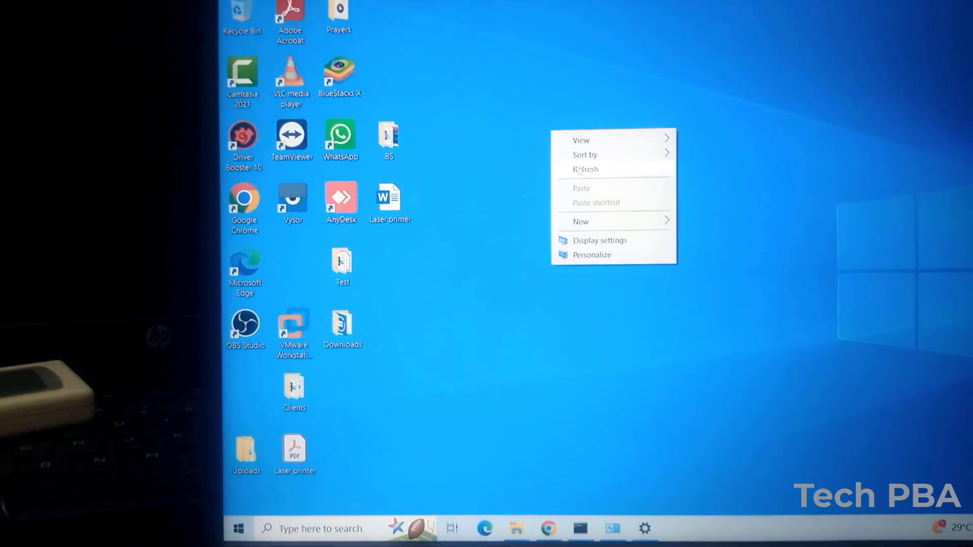
click(591, 171)
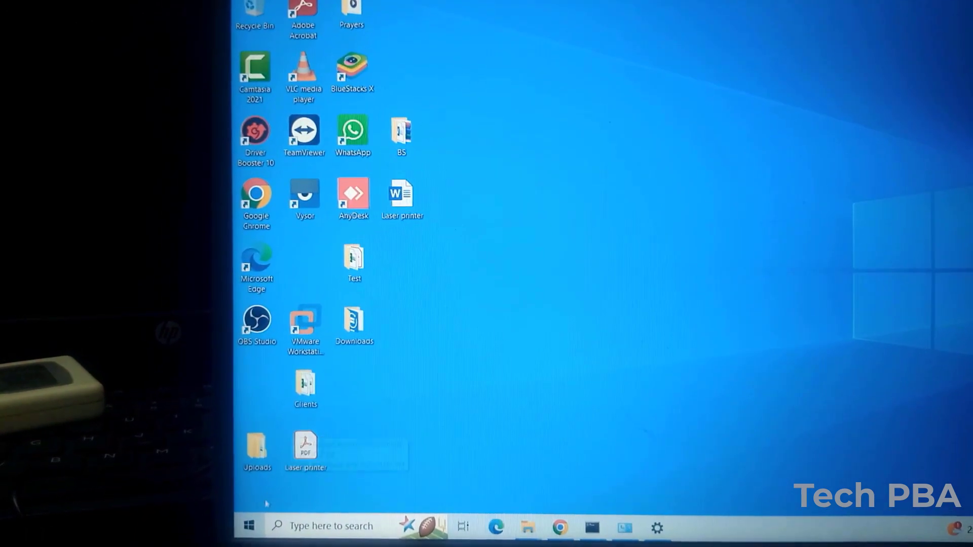
click(251, 526)
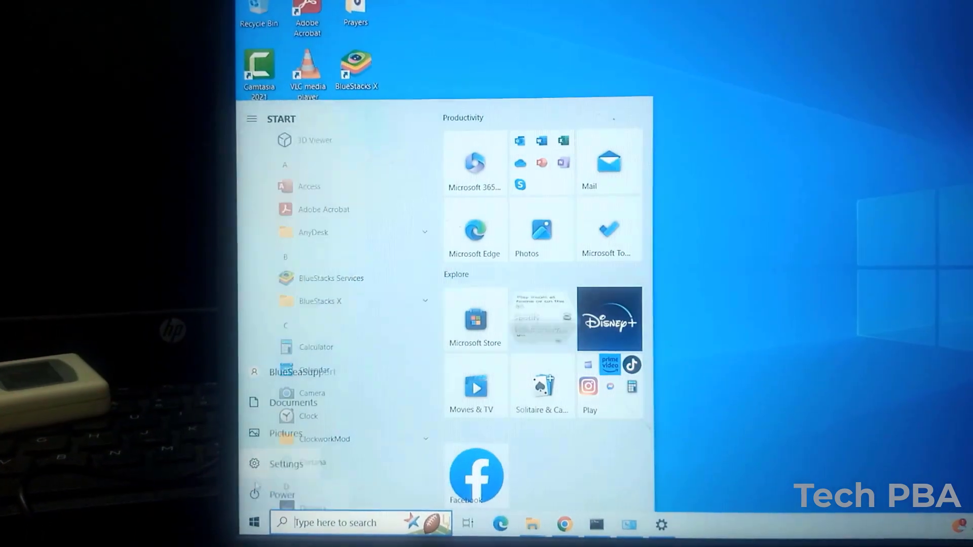
click(261, 503)
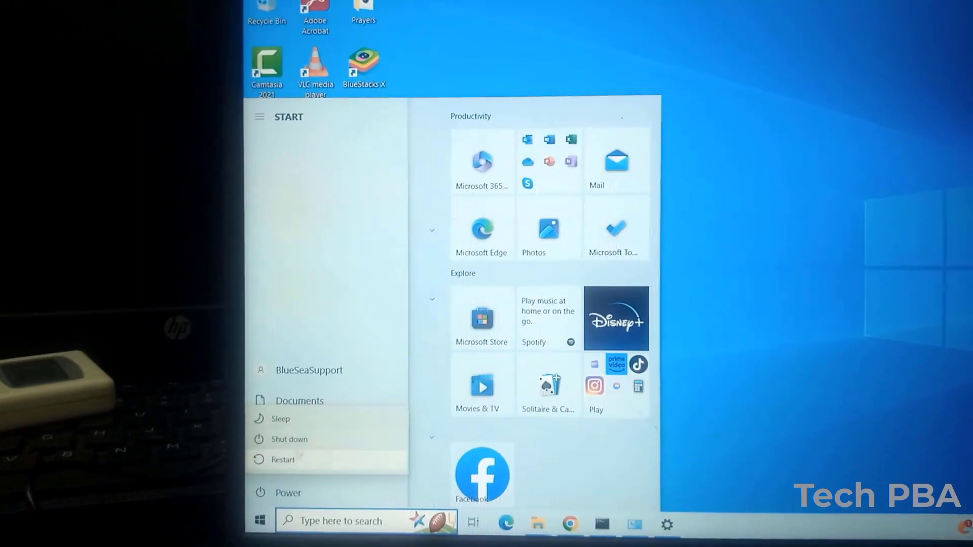
click(284, 460)
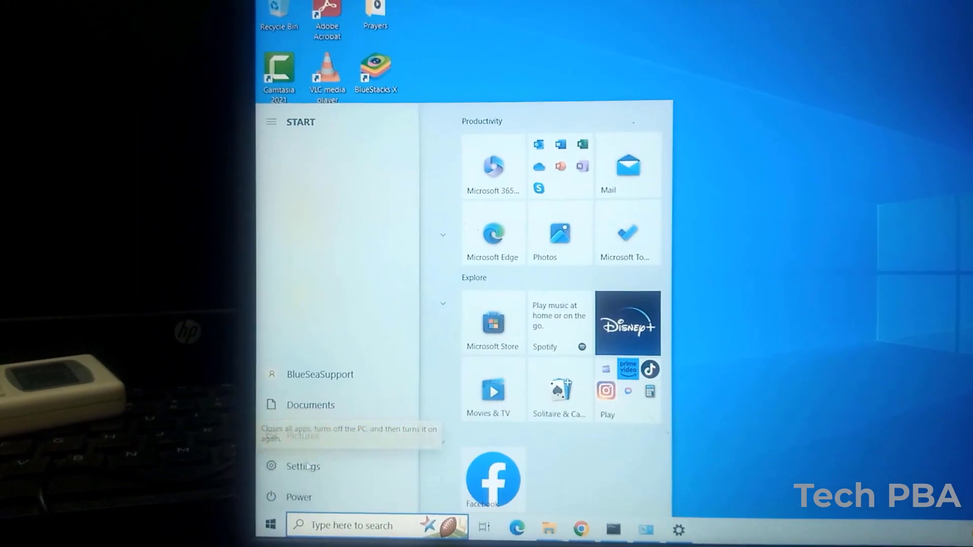